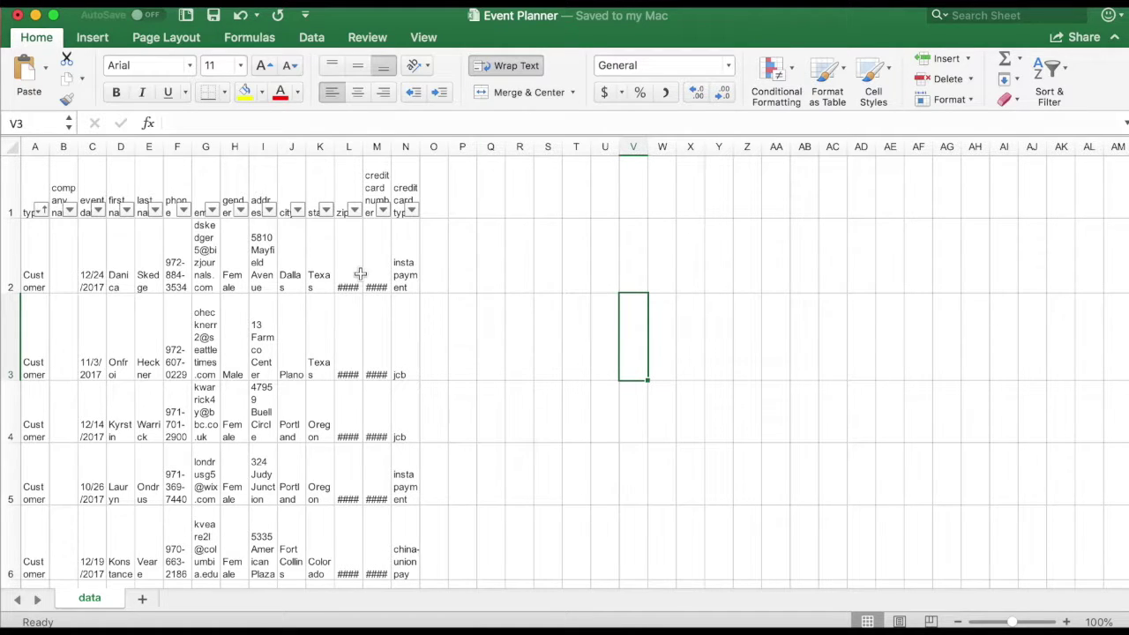
Step: Turn off text wrapping, trying it on cell N2 first and applying it to the entire data sheet
left_click(154, 266)
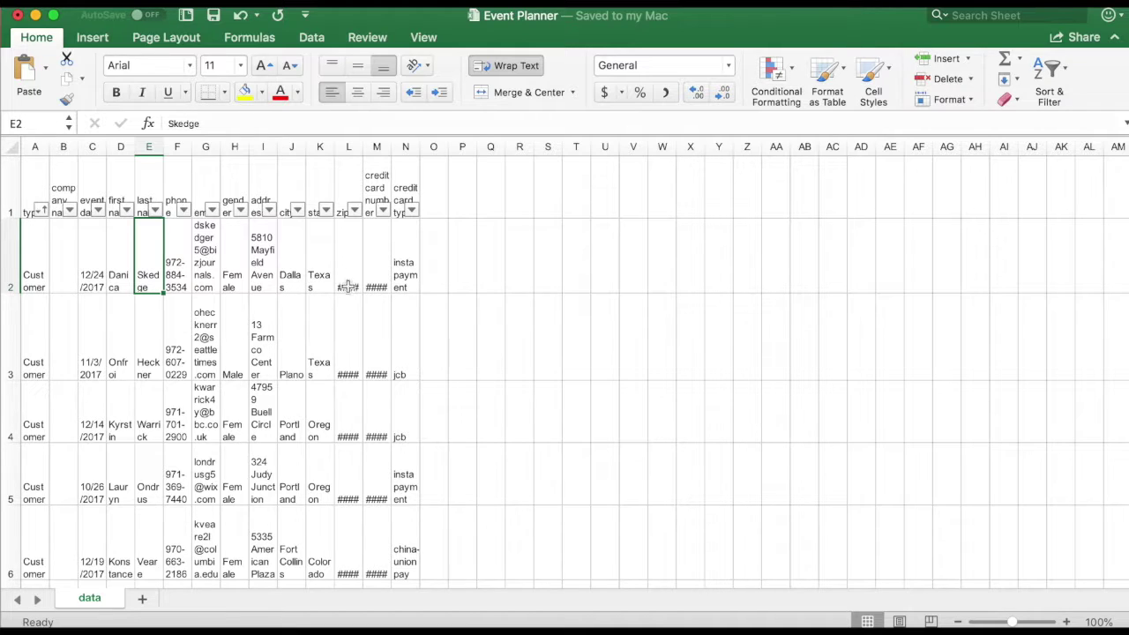
left_click(416, 234)
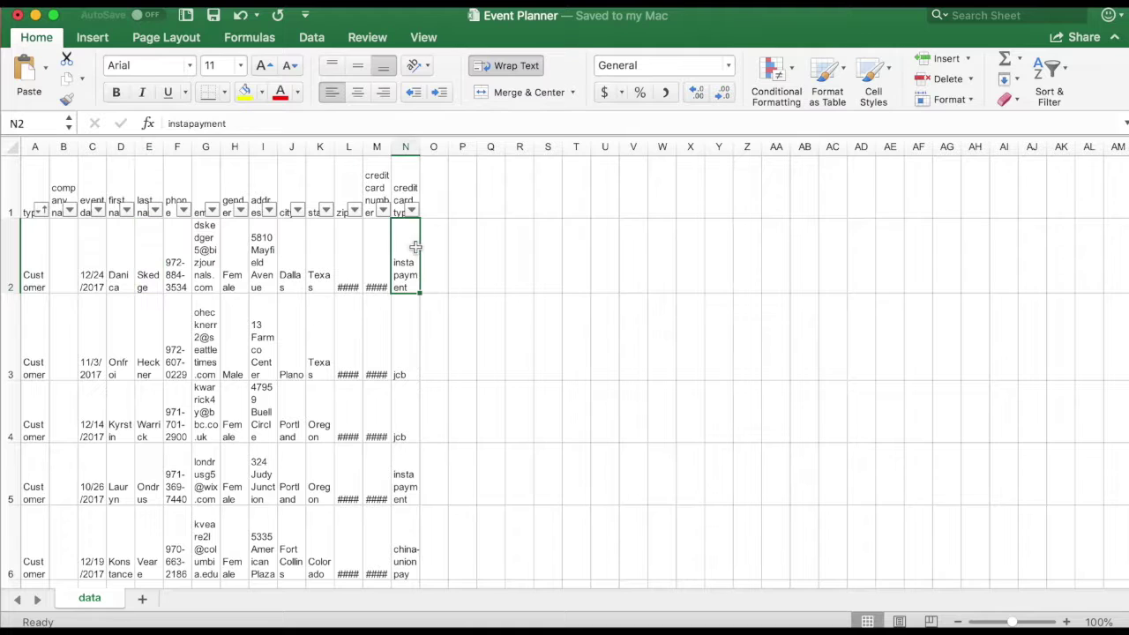
left_click(518, 74)
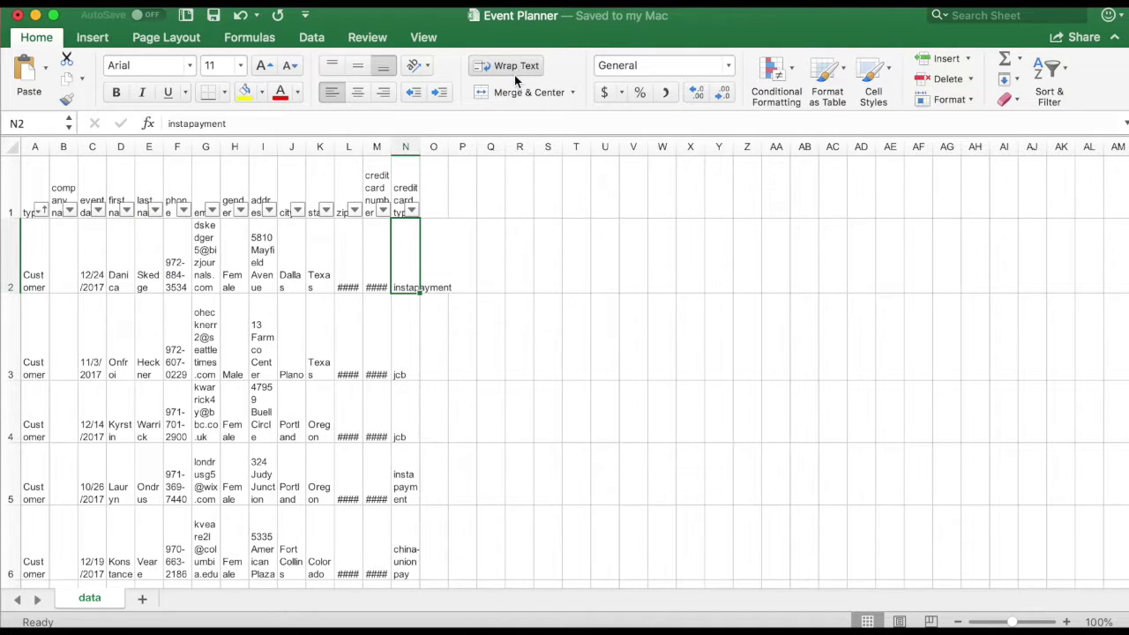
left_click(521, 69)
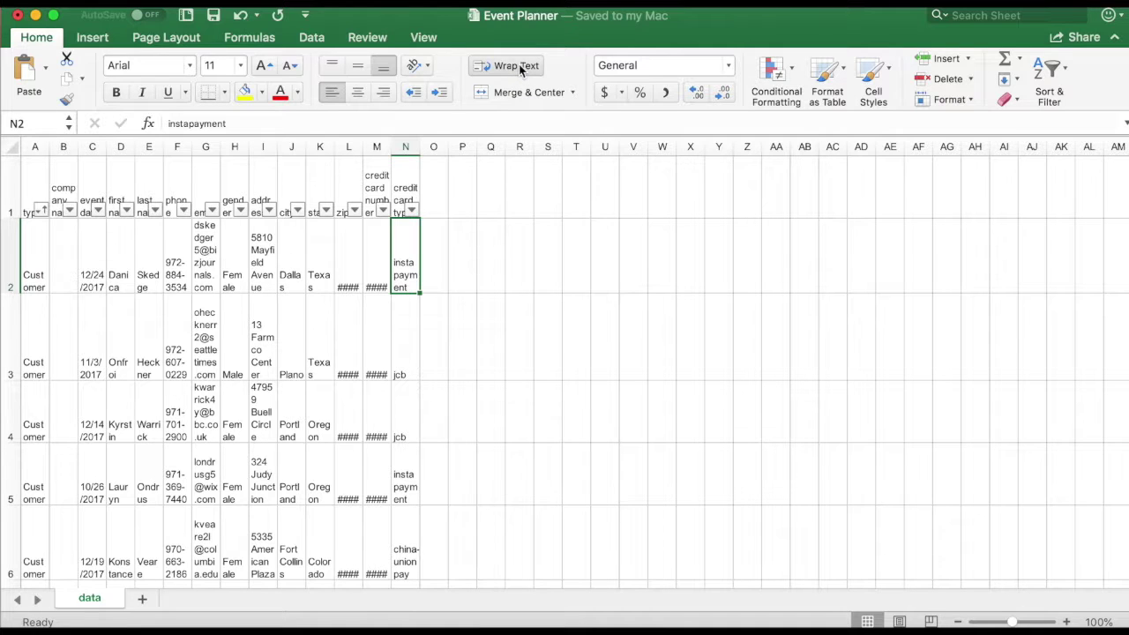
left_click(520, 69)
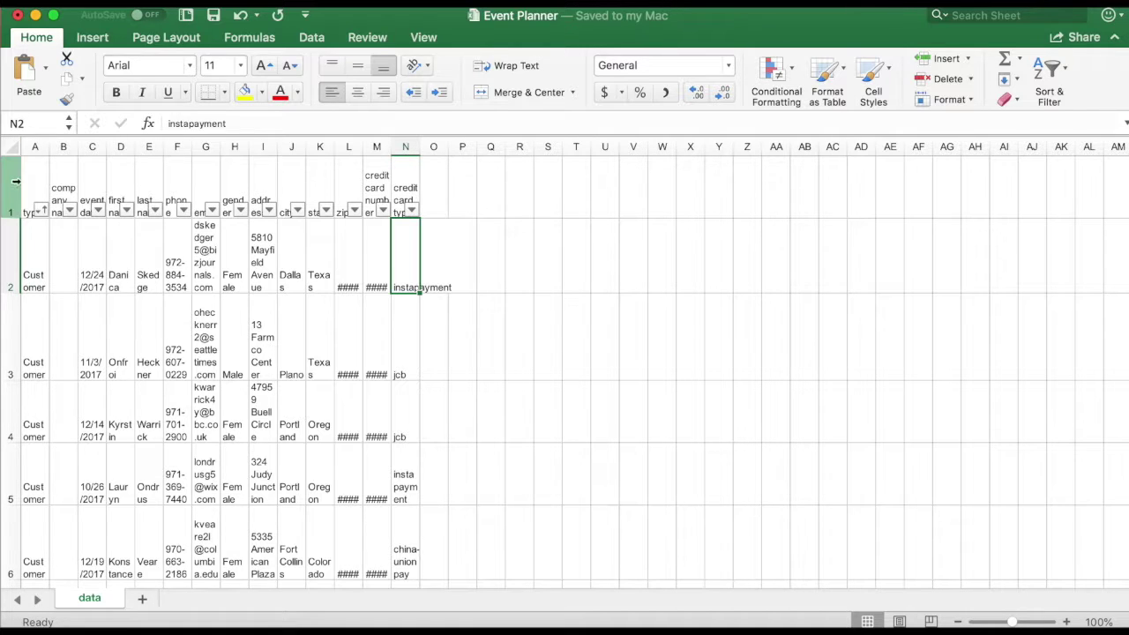
left_click(7, 150)
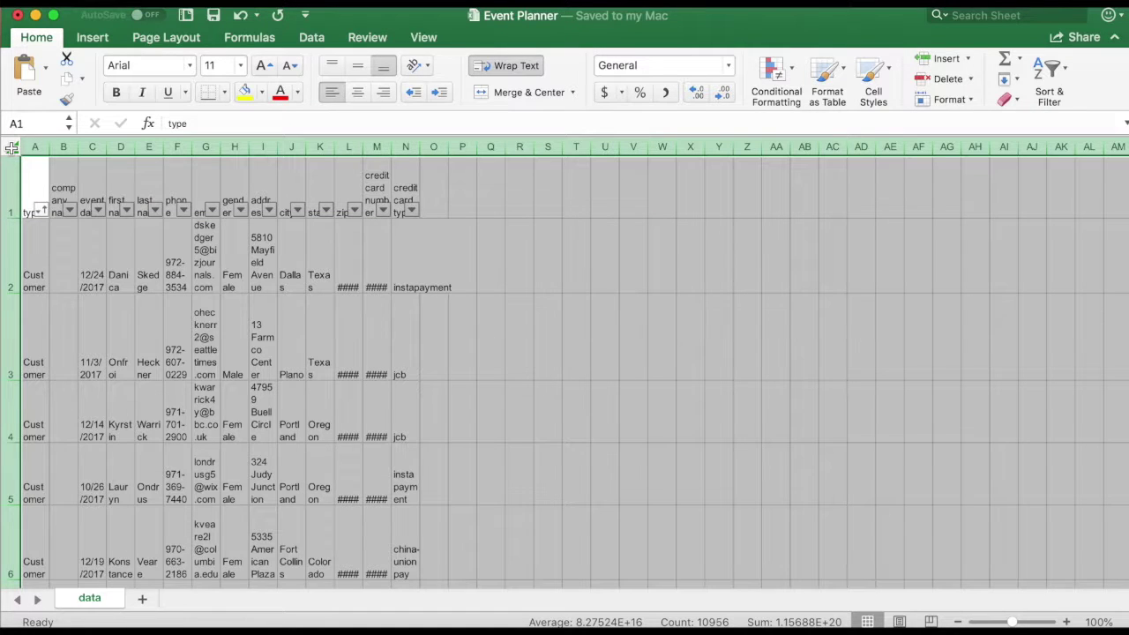
left_click(532, 67)
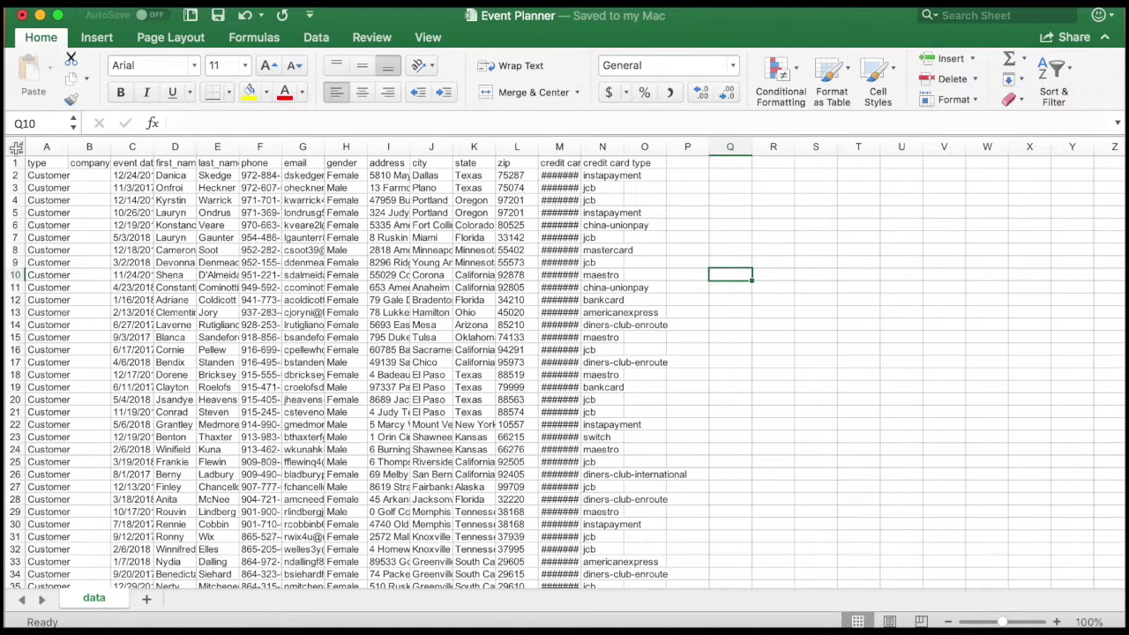
Step: Make all rows of the data sheet uniformly slightly taller, and reduce the height of header row 1
left_click(16, 146)
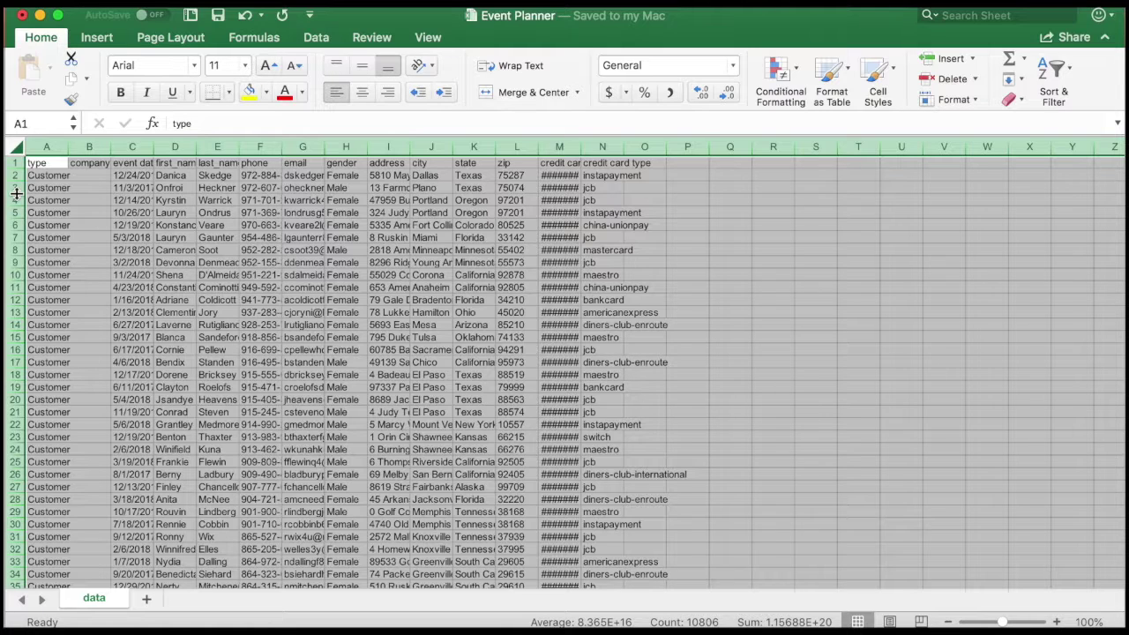
left_click_drag(16, 193, 18, 205)
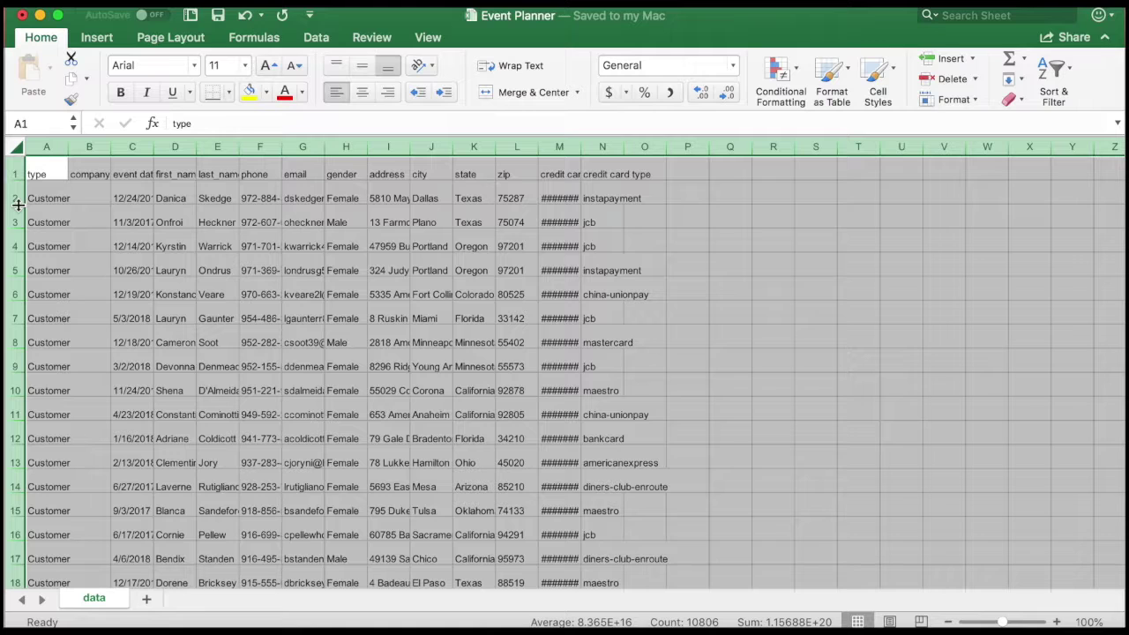
double_click(17, 205)
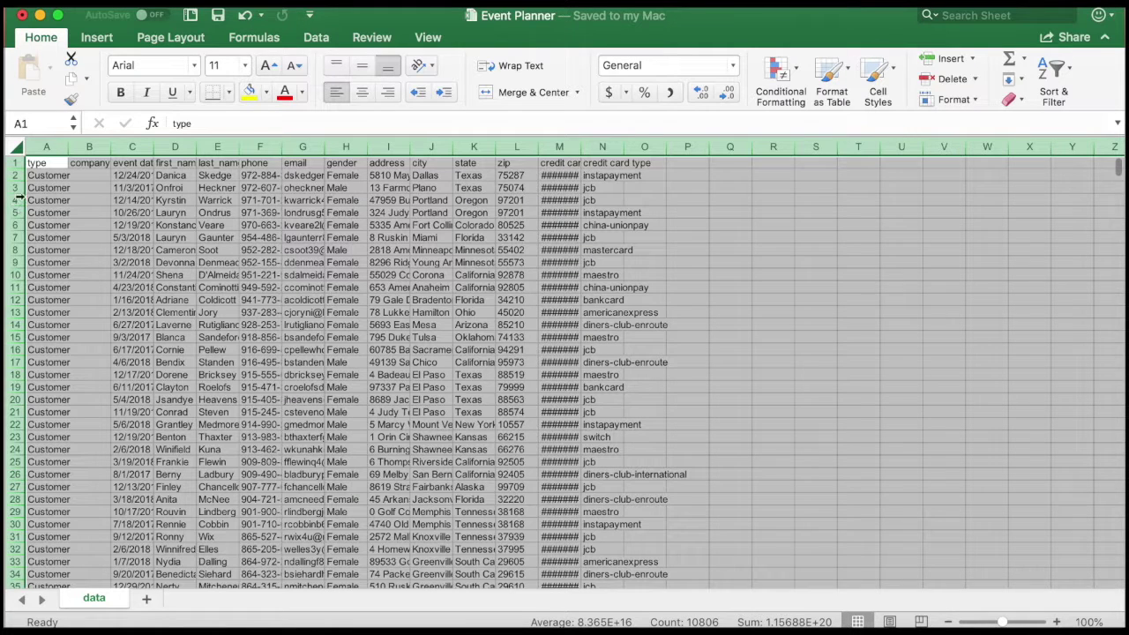
left_click_drag(18, 181, 23, 187)
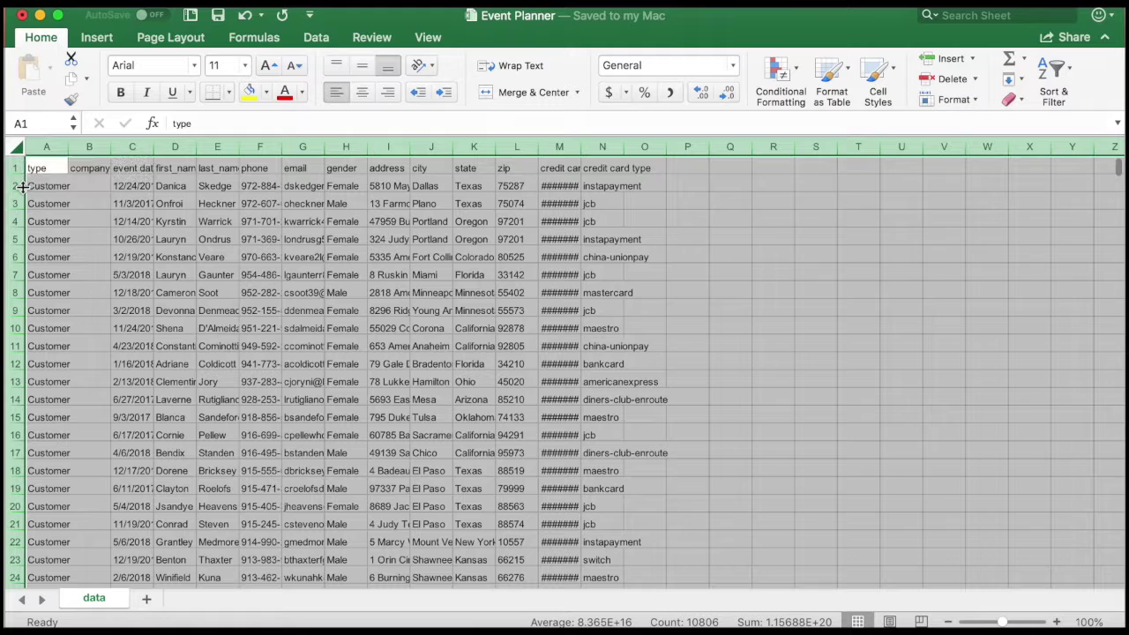
left_click(71, 204)
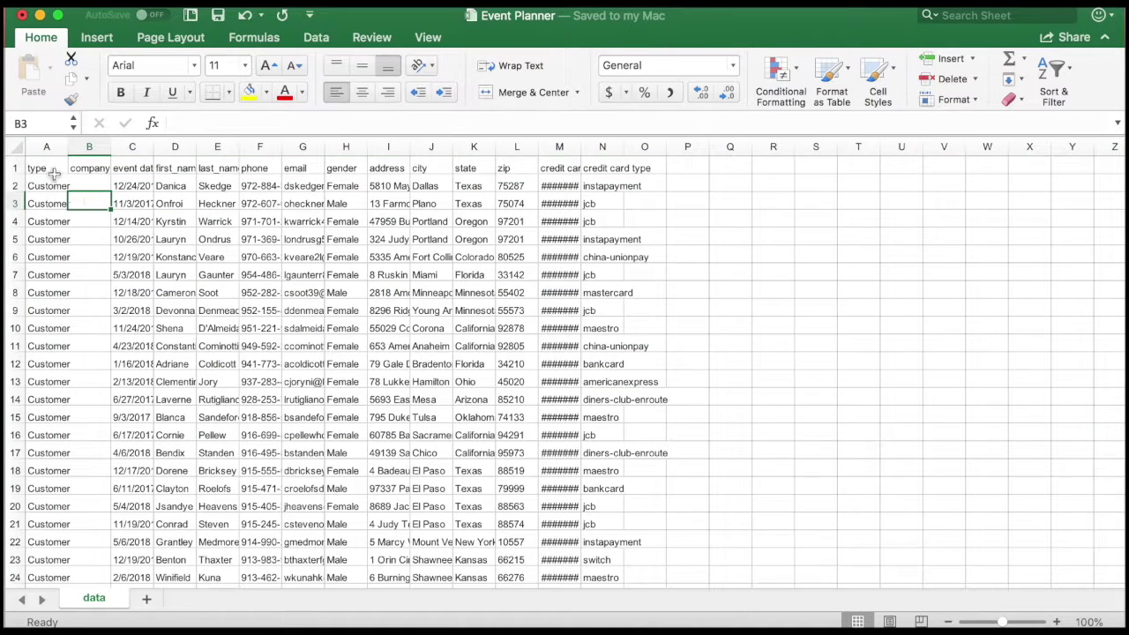
left_click(16, 147)
left_click(174, 239)
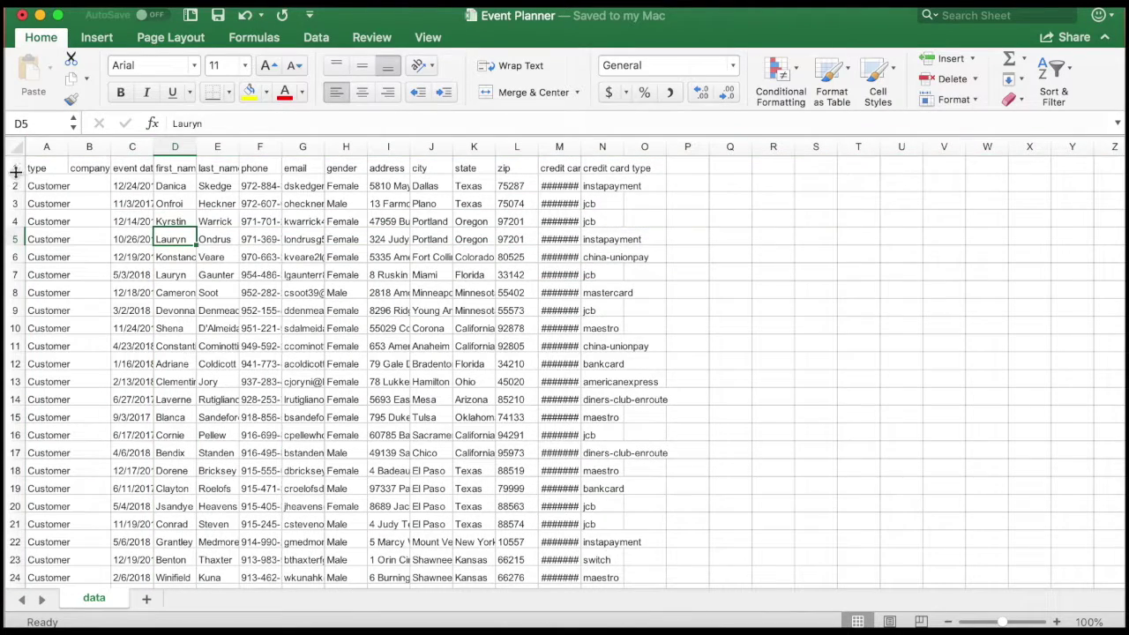
mouse_move(17, 177)
left_mouse_down()
mouse_move(18, 187)
mouse_move(19, 171)
left_mouse_up()
left_click(338, 300)
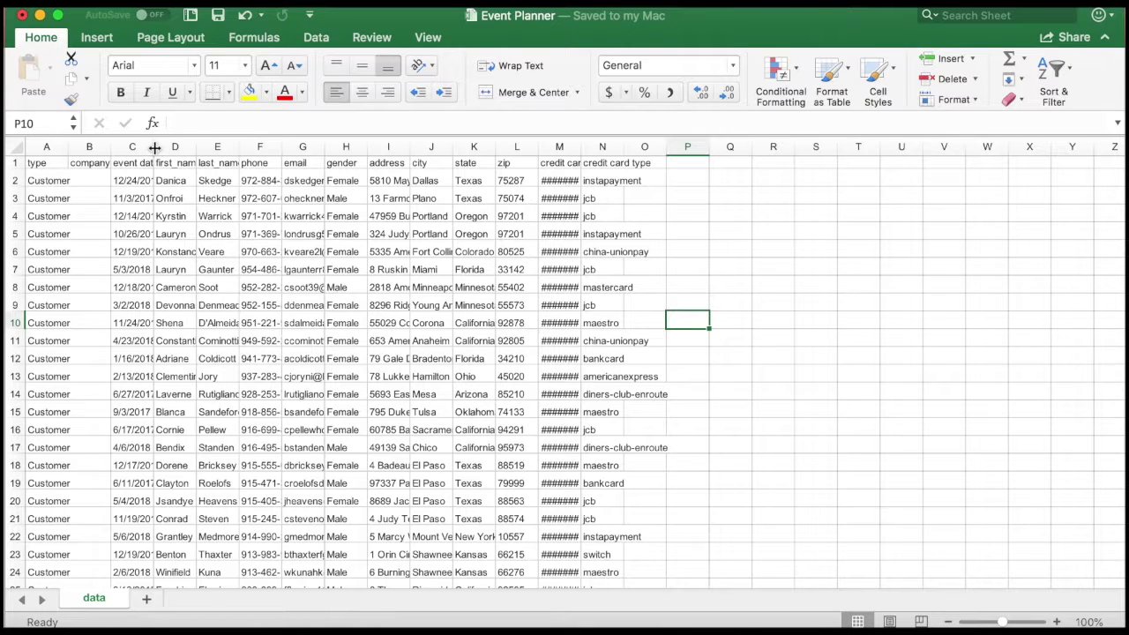
Step: Widen the event date and first_name columns, and auto-fit the width of every column in the sheet
left_click_drag(155, 148, 178, 148)
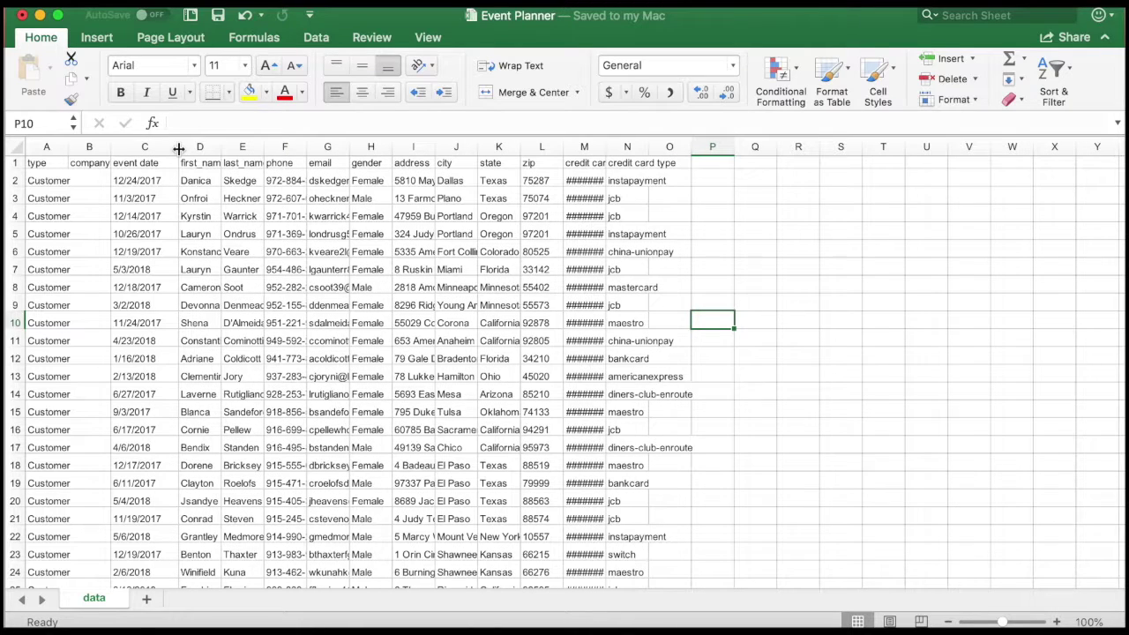
left_click_drag(223, 147, 268, 147)
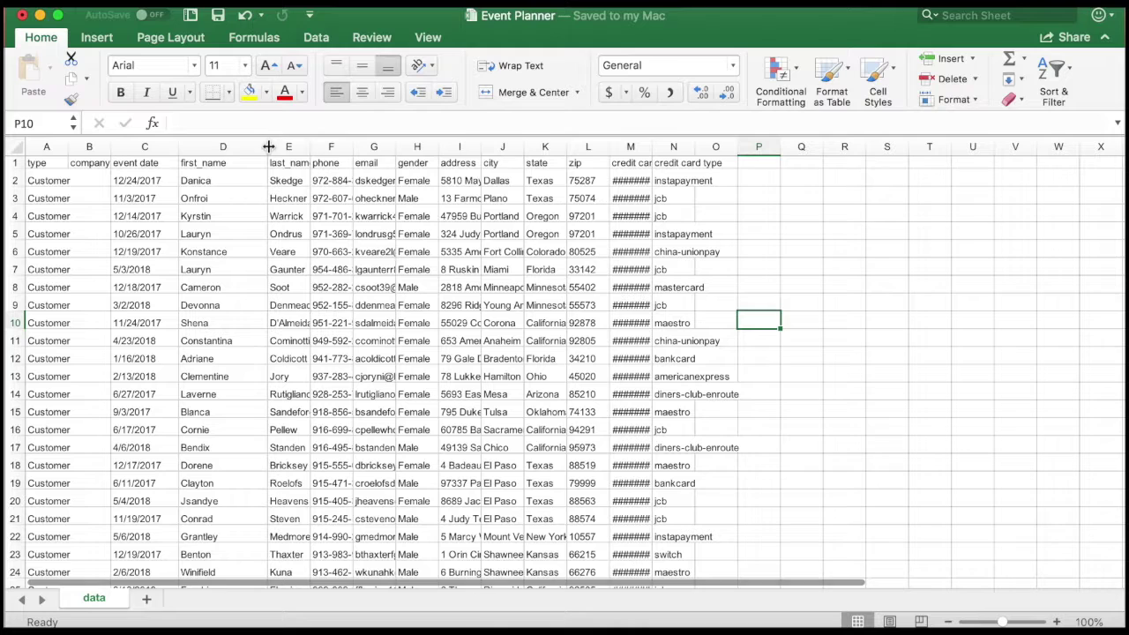
left_click(17, 146)
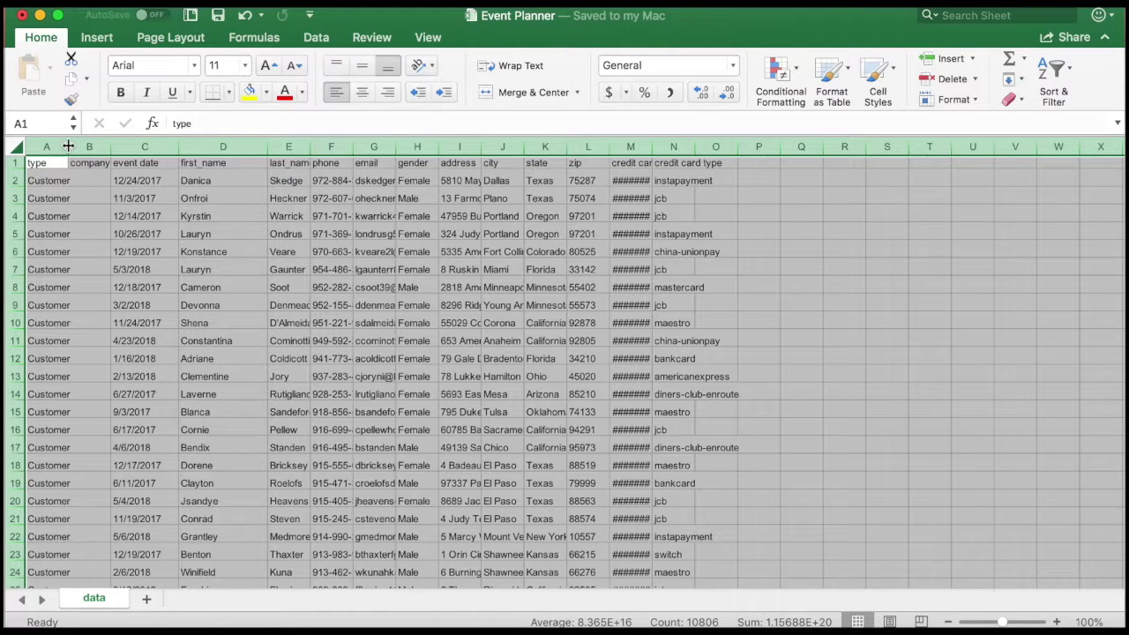
double_click(68, 145)
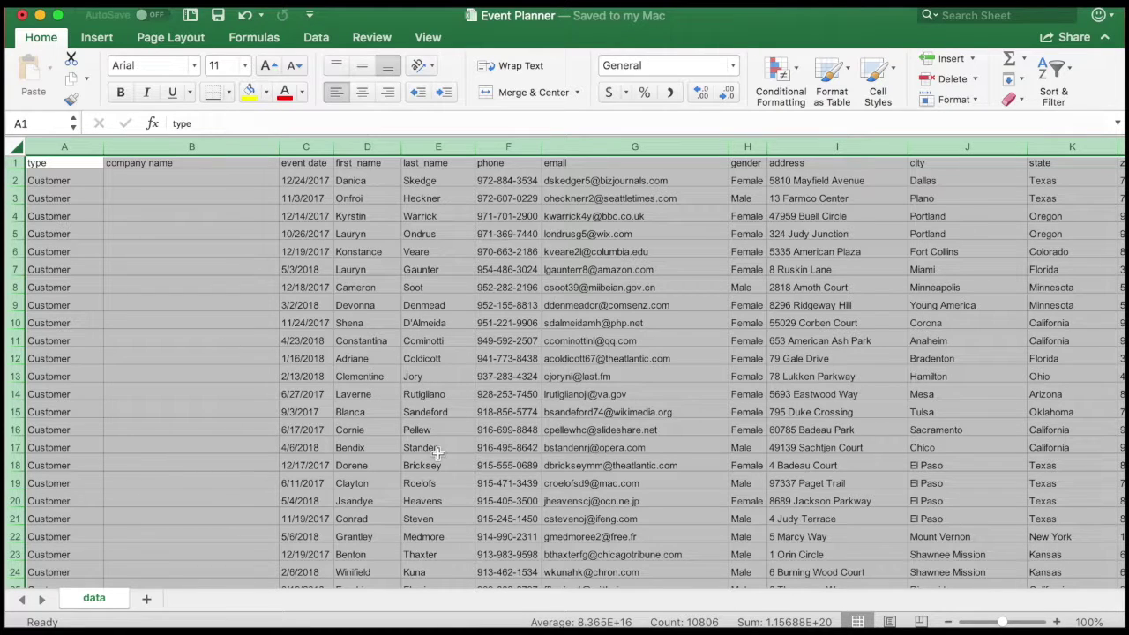
Step: Look across all columns of the data sheet to check that their contents fit the new widths
scroll(873, 347, "right", 5)
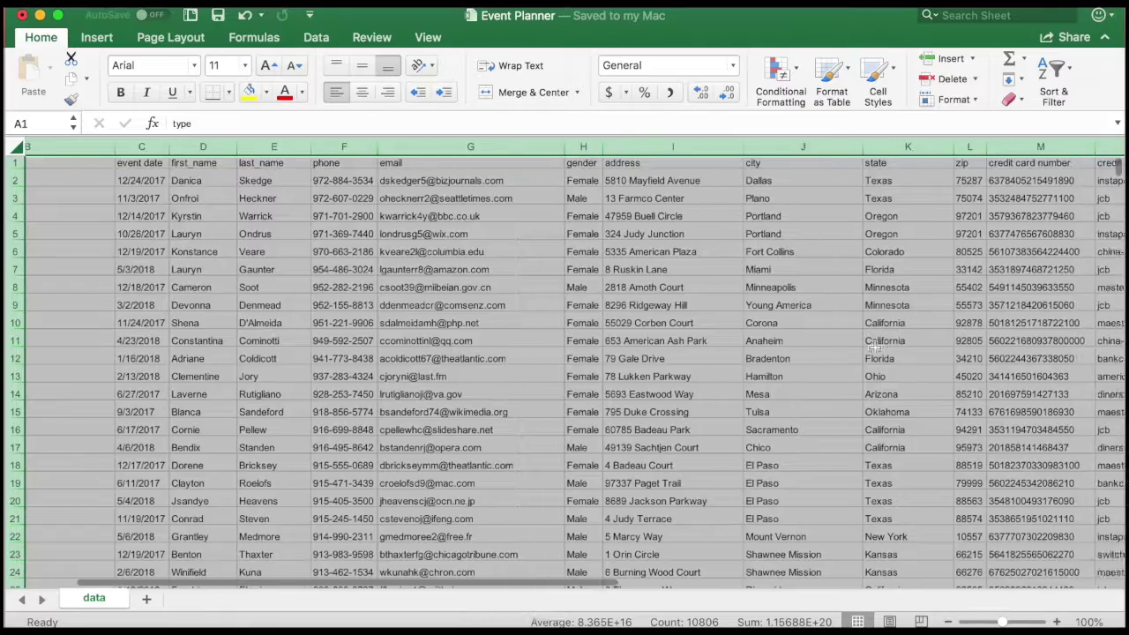
scroll(873, 347, "right", 10)
scroll(873, 347, "left", 8)
scroll(874, 348, "down", 1)
scroll(873, 348, "left", 3)
scroll(873, 347, "up", 1)
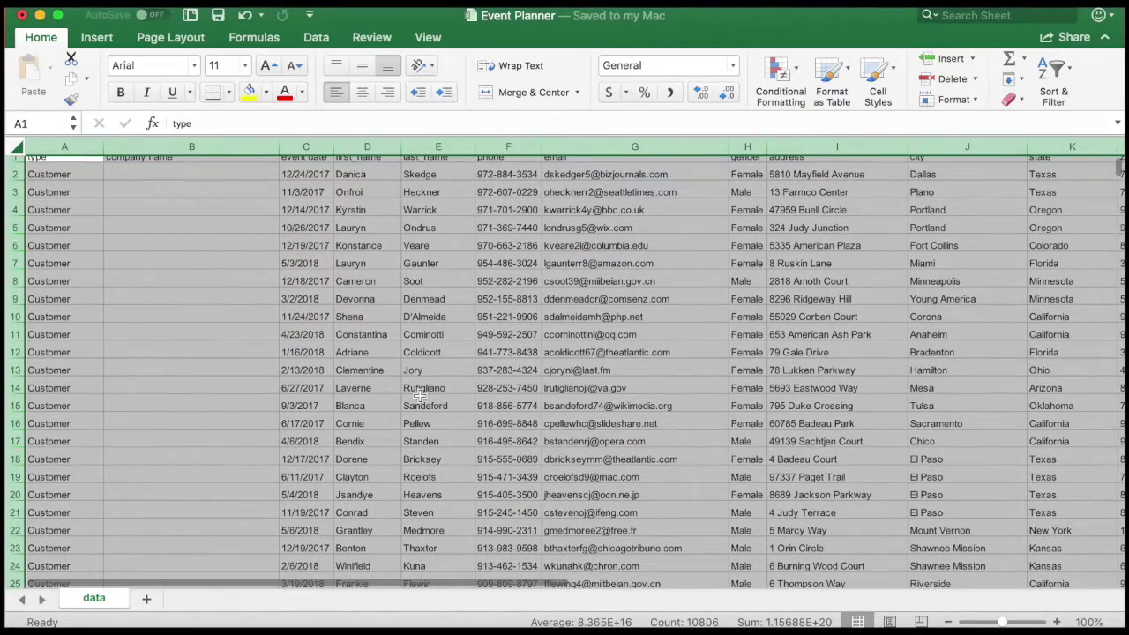
scroll(327, 478, "up", 1)
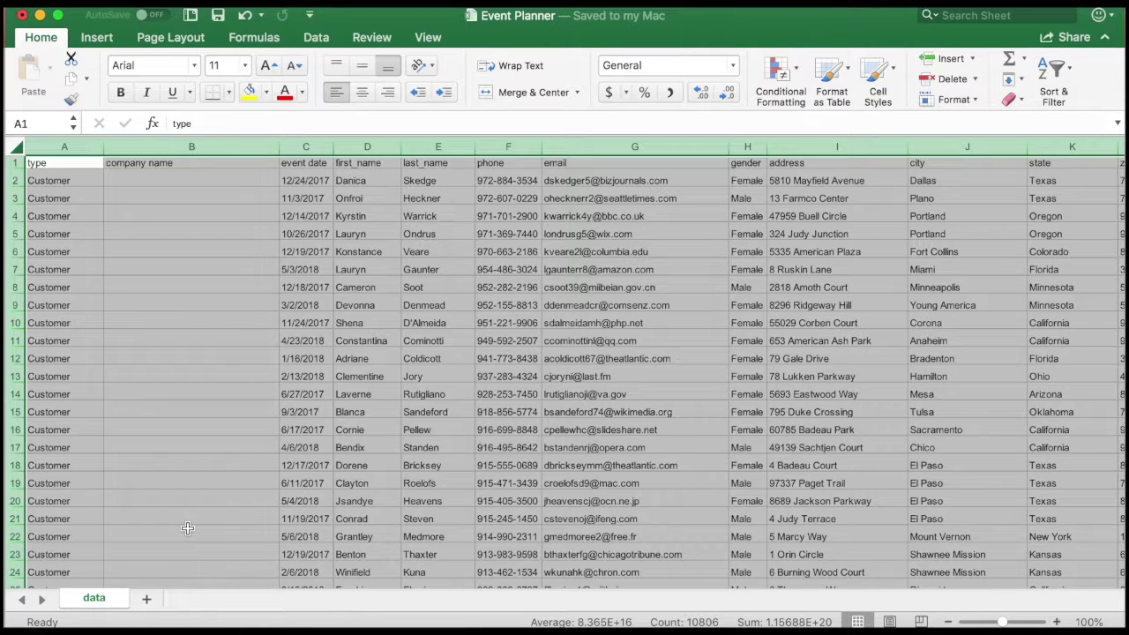
Step: Copy the header row of the data sheet into row 1 of the Customer, Vendor and Location - Venue sheets
left_click(66, 164)
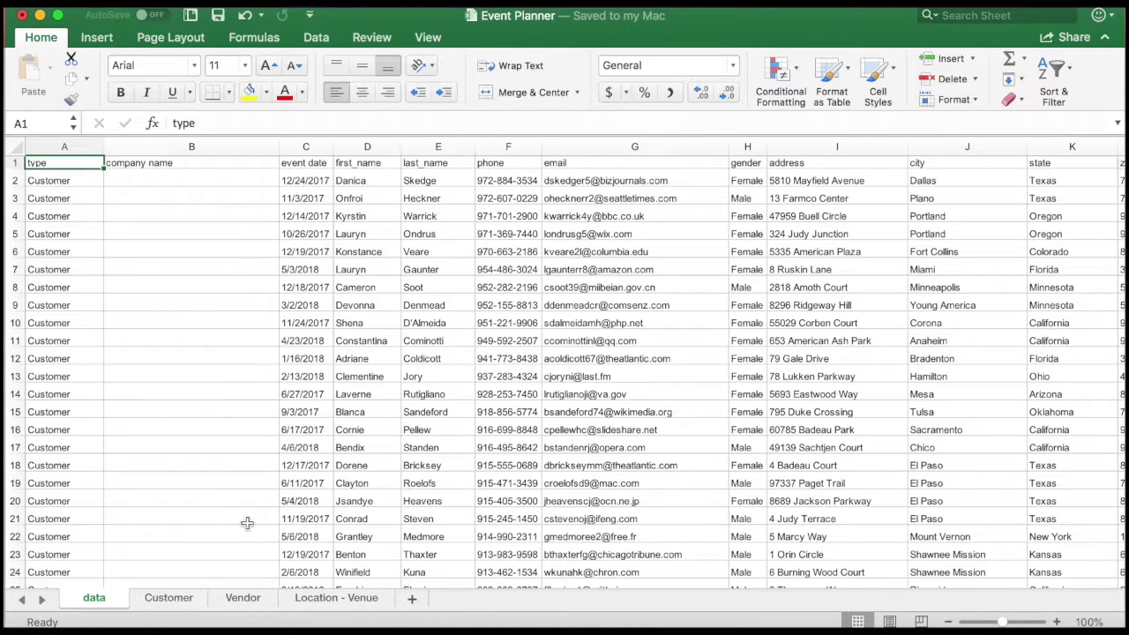
left_click(14, 163)
key("super+c")
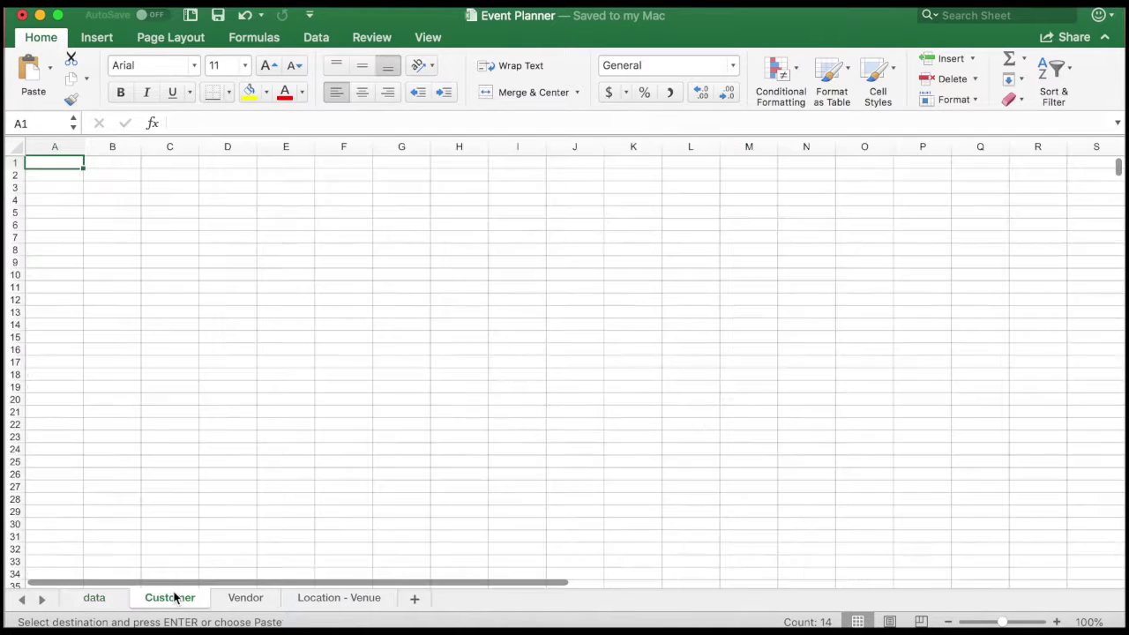
left_click(172, 599)
key("super+v")
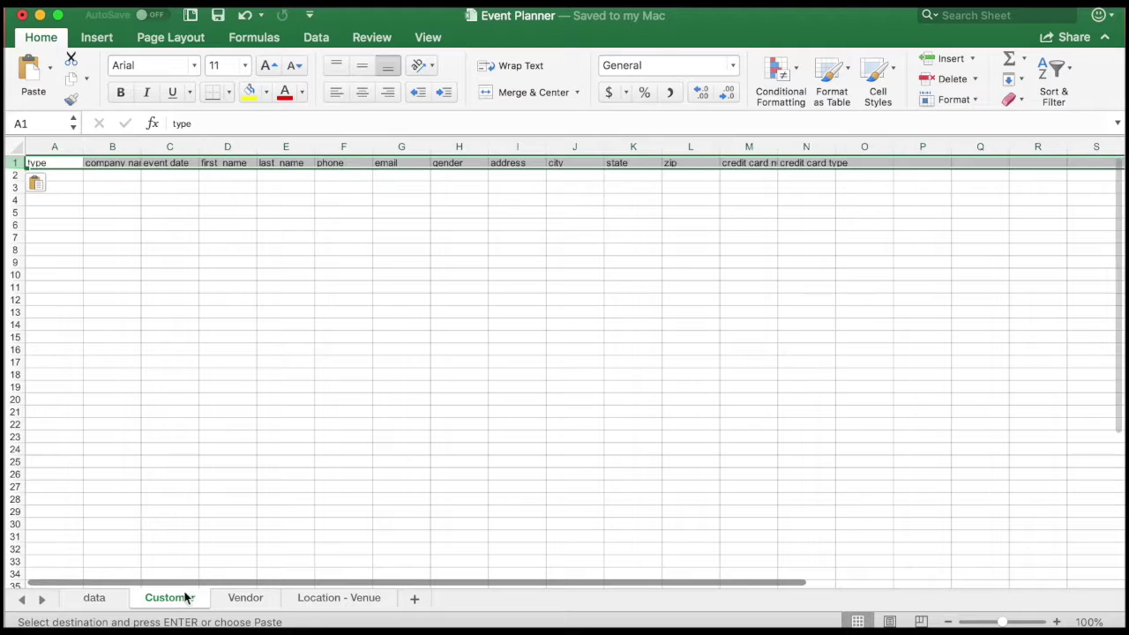
left_click(238, 599)
key("super+v")
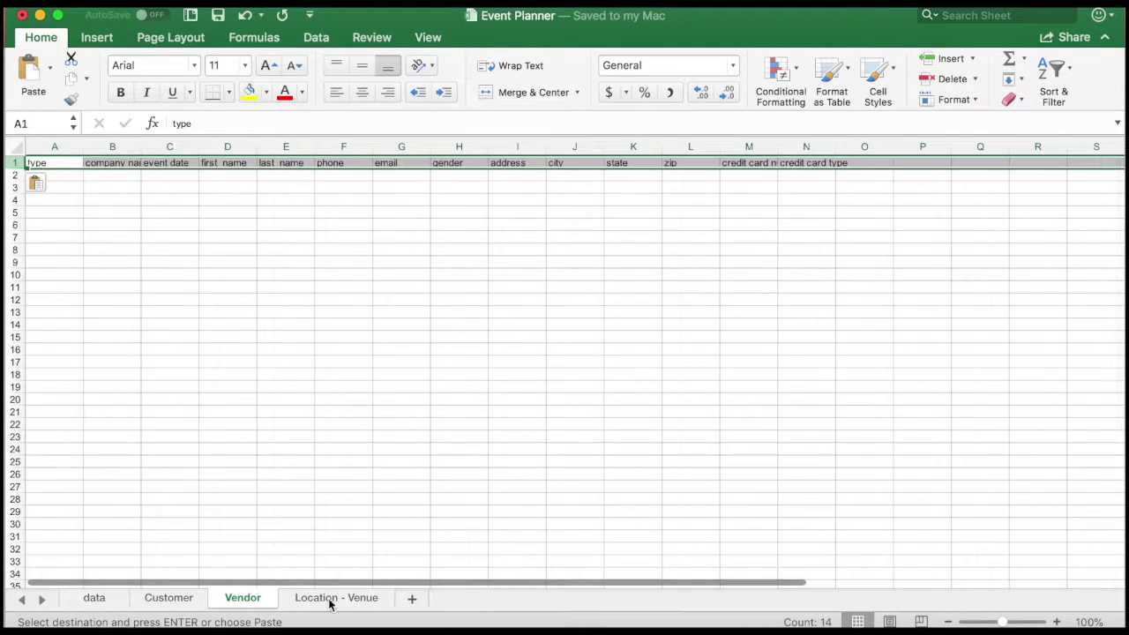
left_click(330, 599)
key("super+v")
Step: Return to the data sheet and sort its records by the type column in ascending order
left_click(97, 598)
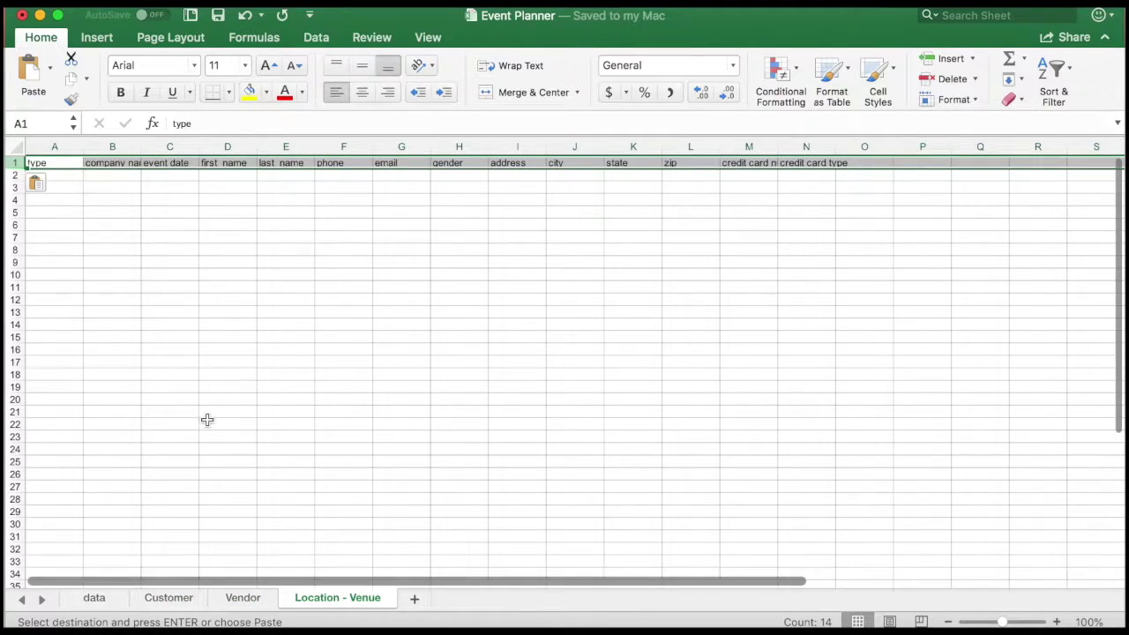
left_click(65, 141)
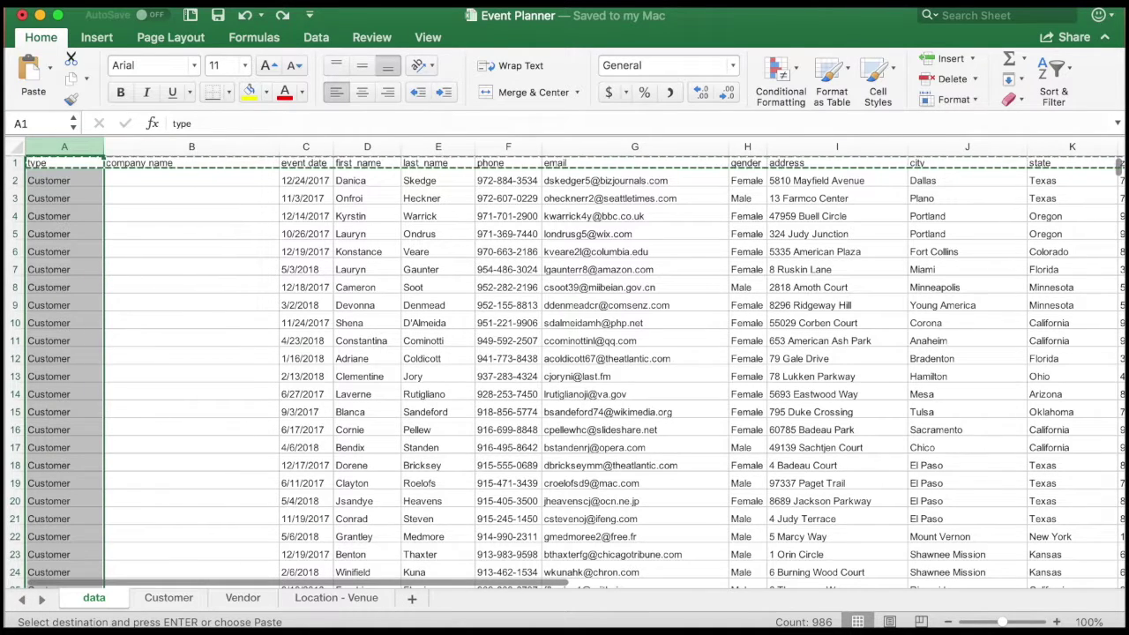
left_click(318, 39)
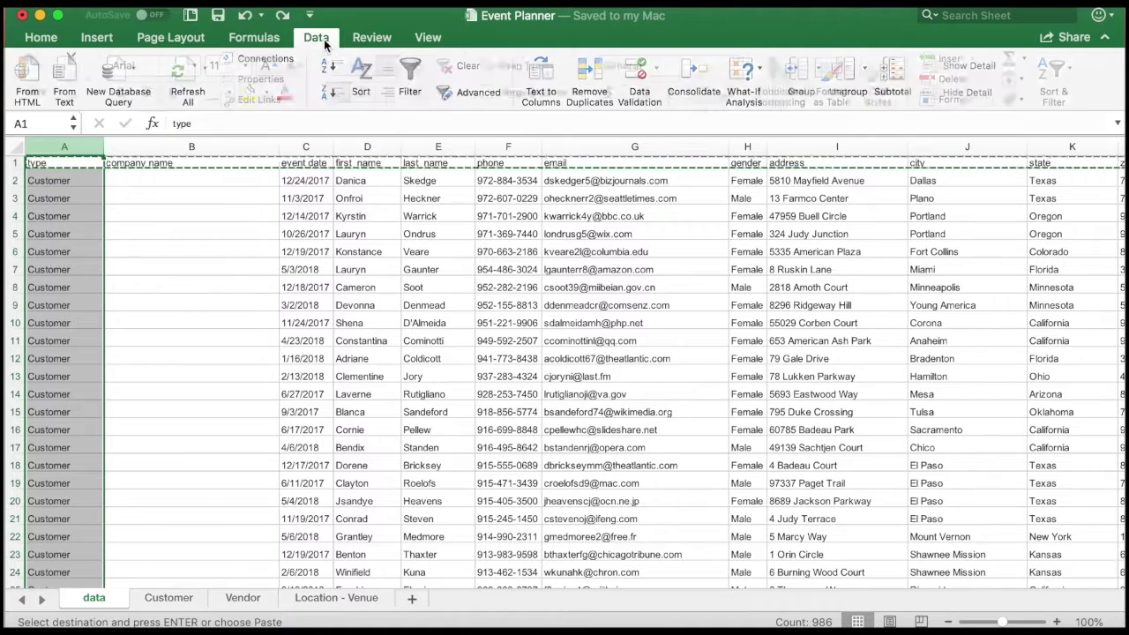
left_click(89, 162)
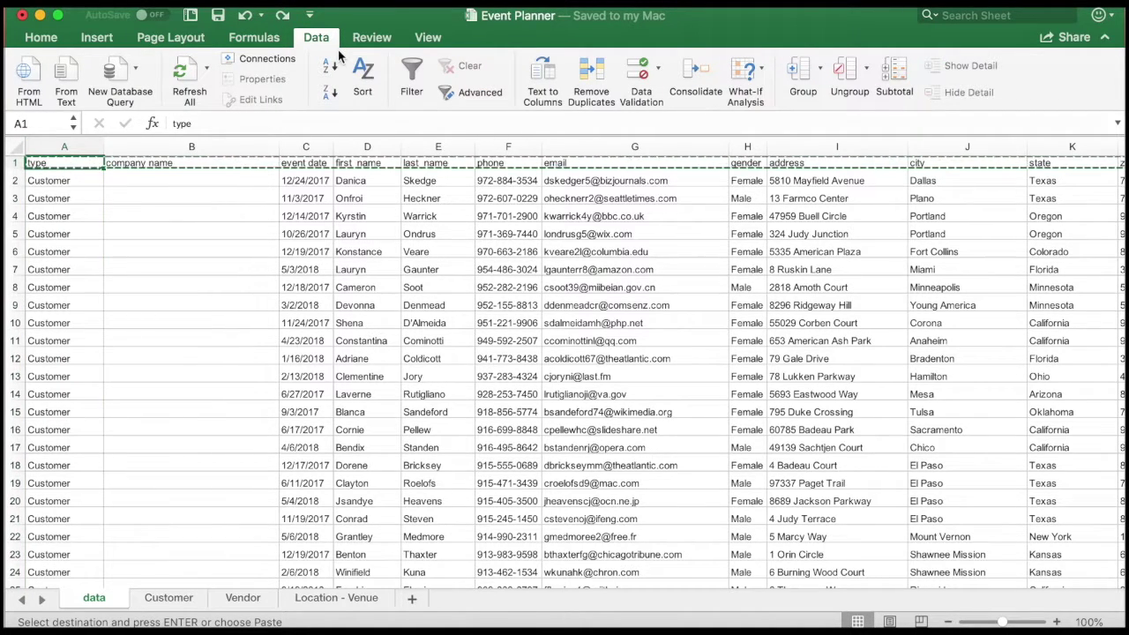
left_click(327, 78)
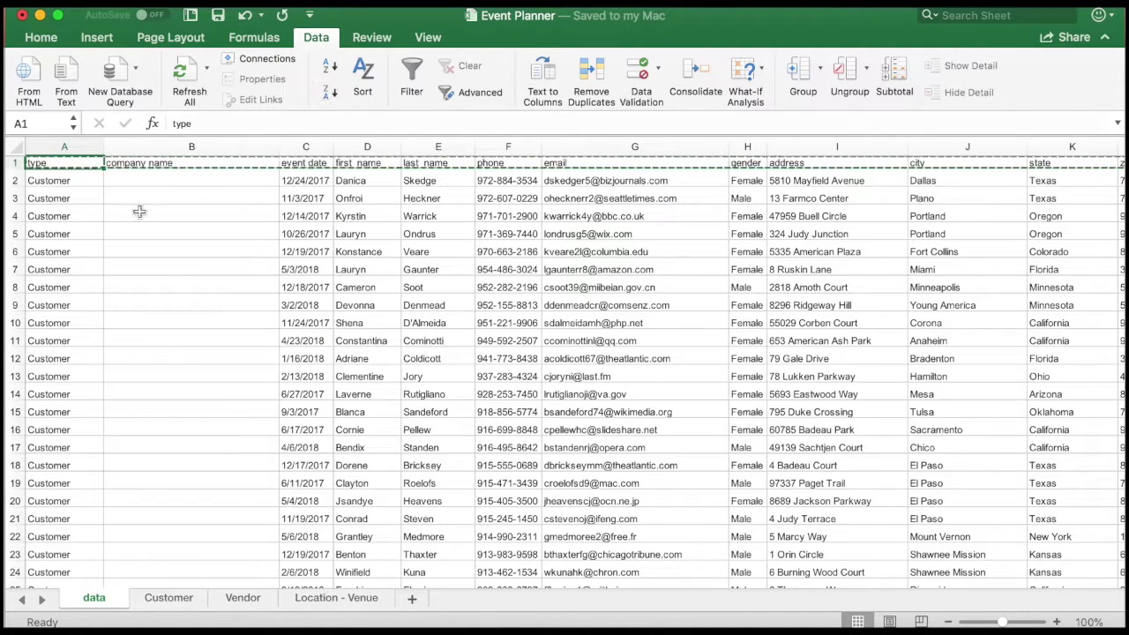
Step: Sort the data sheet's records by the type column in descending order
left_click(88, 180)
left_click(69, 150)
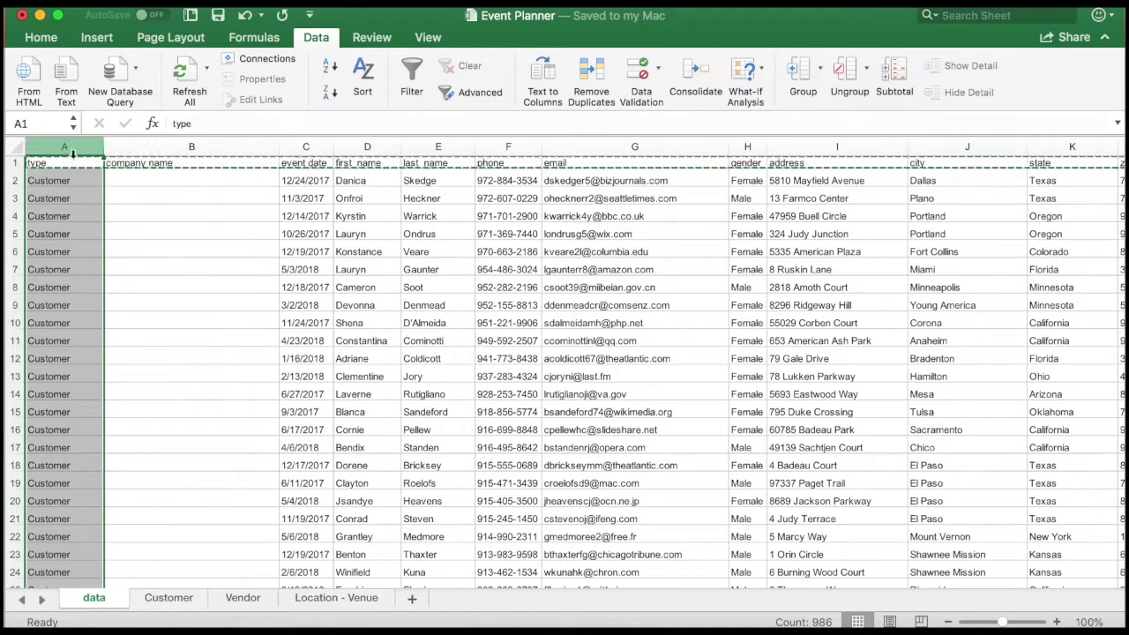
left_click(73, 163)
left_click(329, 93)
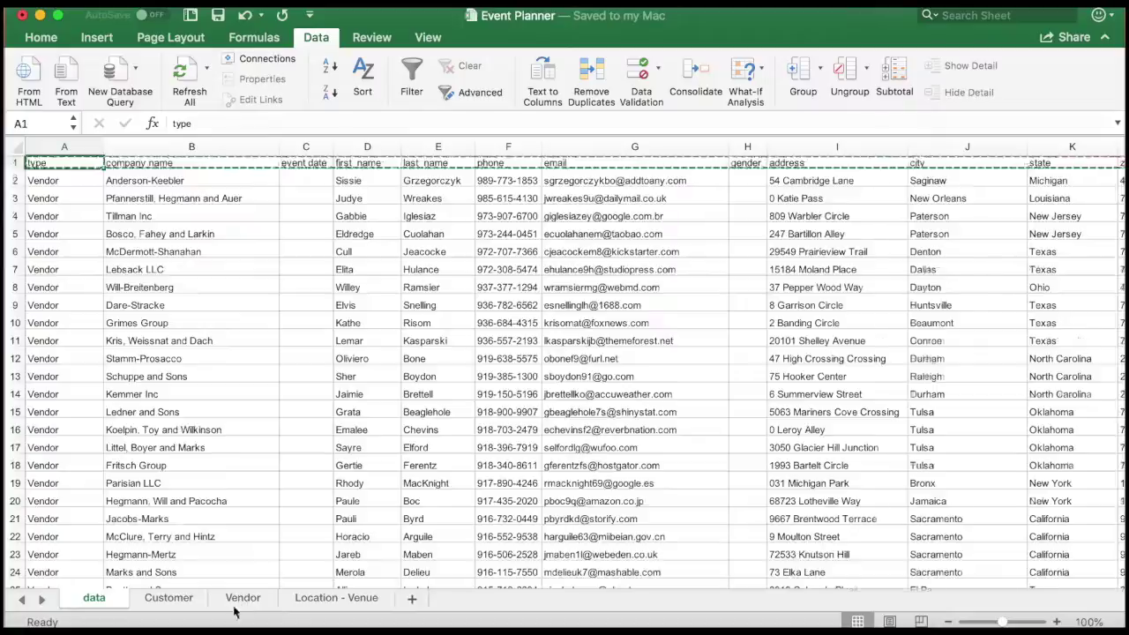
Step: Cut all Customer records, rows 589 to 986, from the data sheet
scroll(146, 409, "down", 5)
scroll(148, 408, "down", 20)
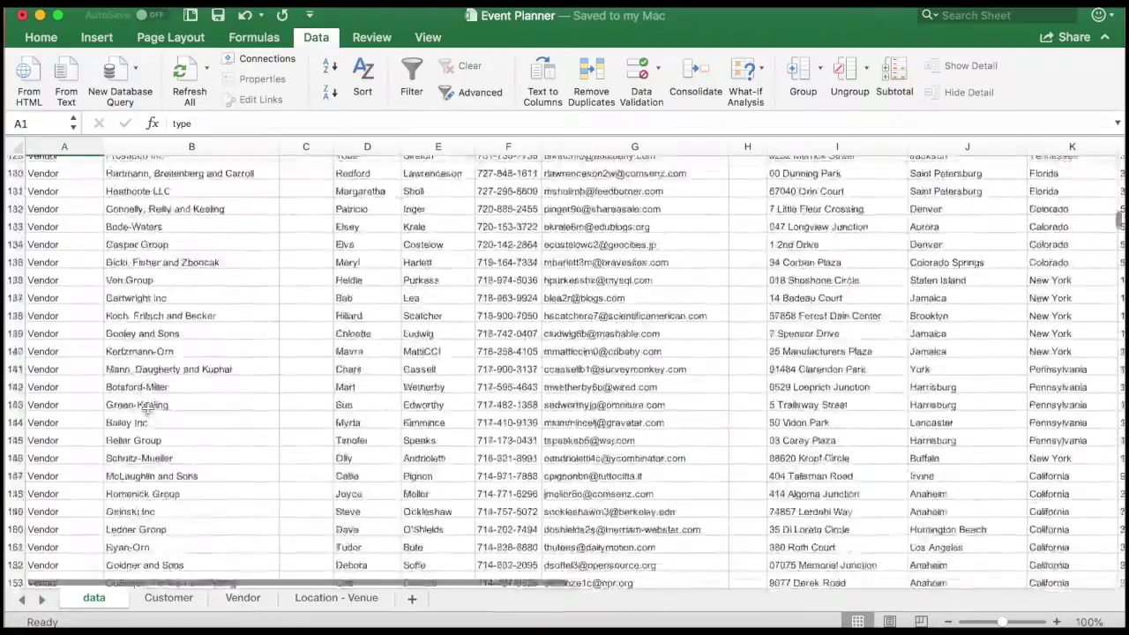
scroll(147, 408, "down", 20)
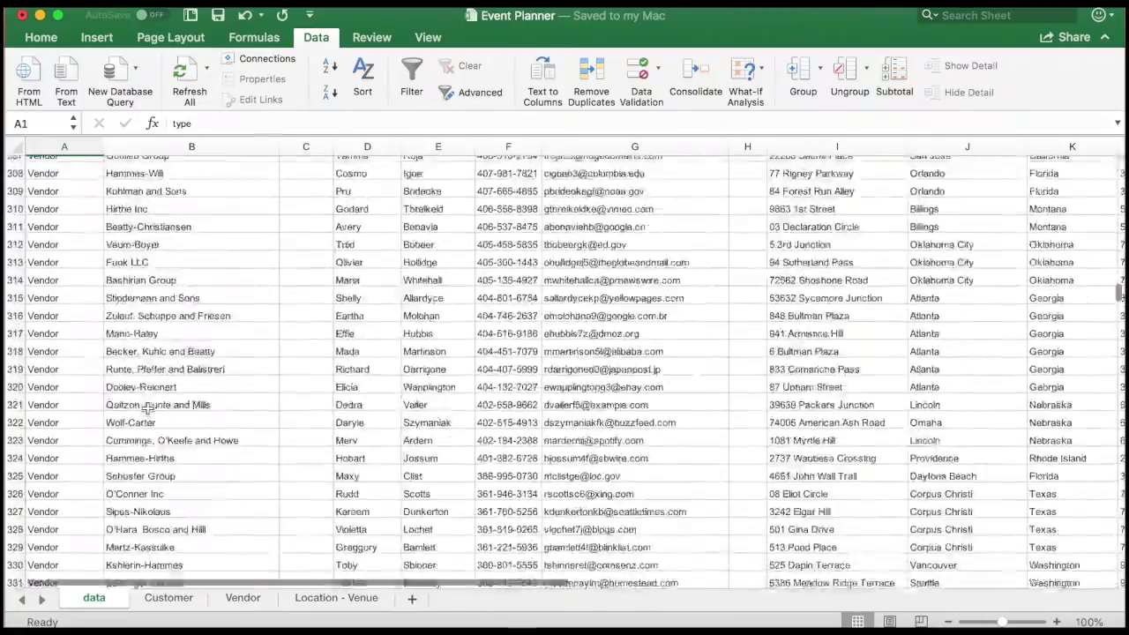
scroll(147, 408, "down", 20)
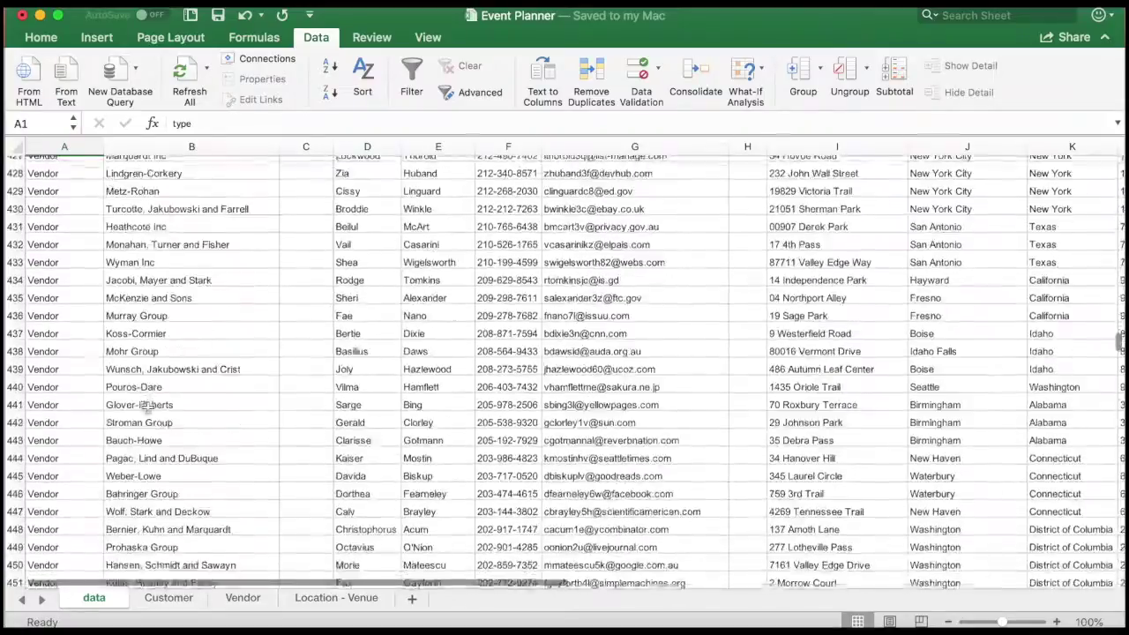
scroll(148, 407, "down", 20)
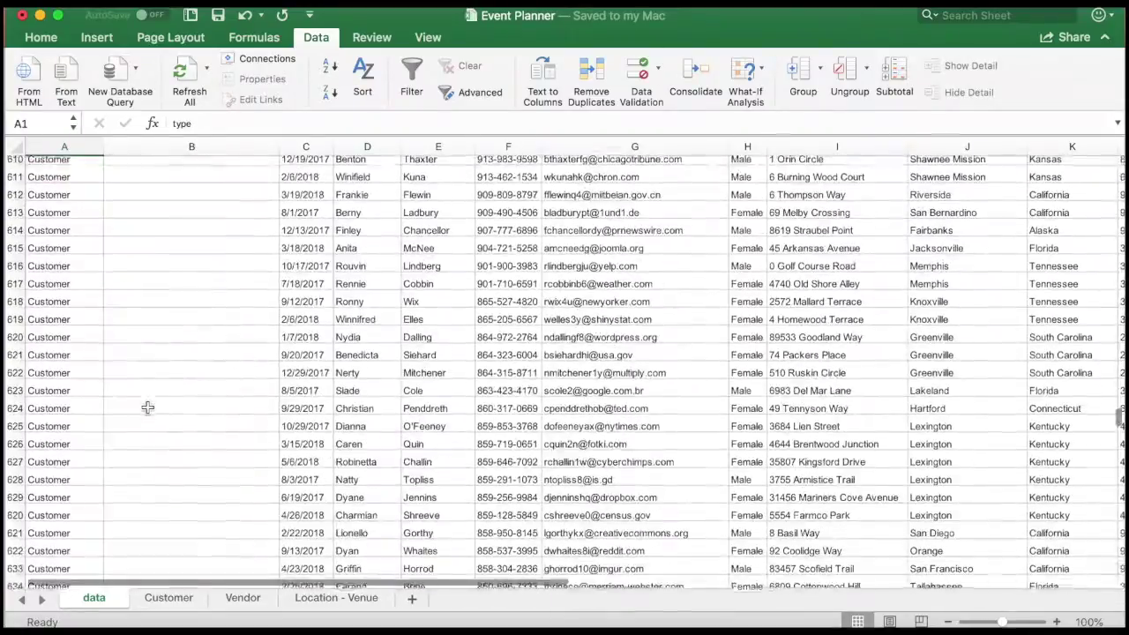
scroll(147, 407, "up", 6)
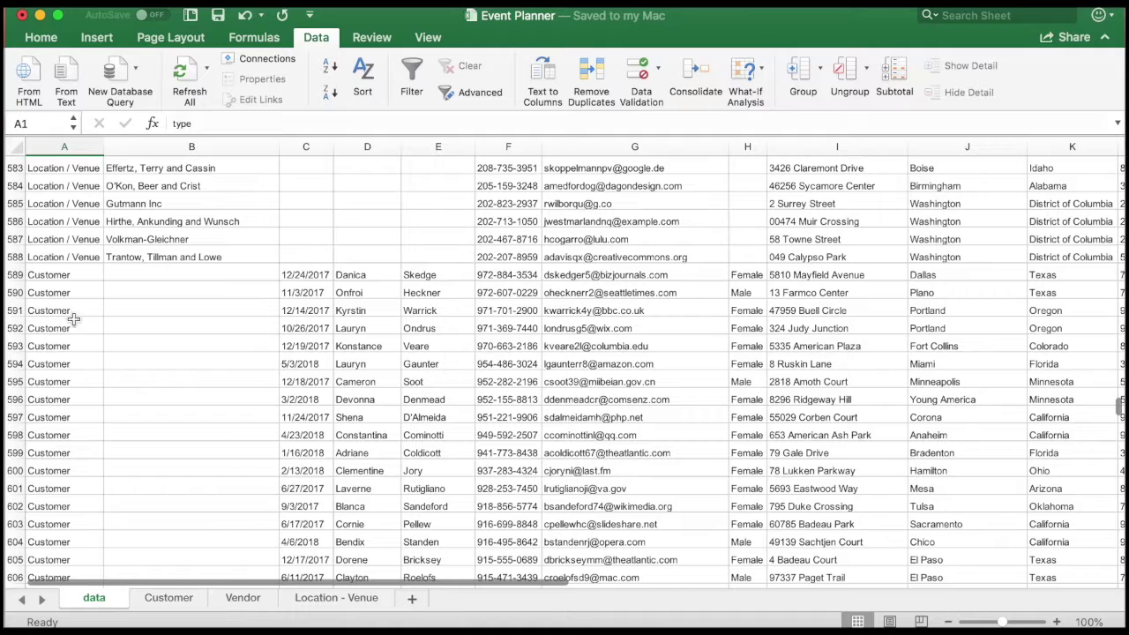
left_click(15, 275)
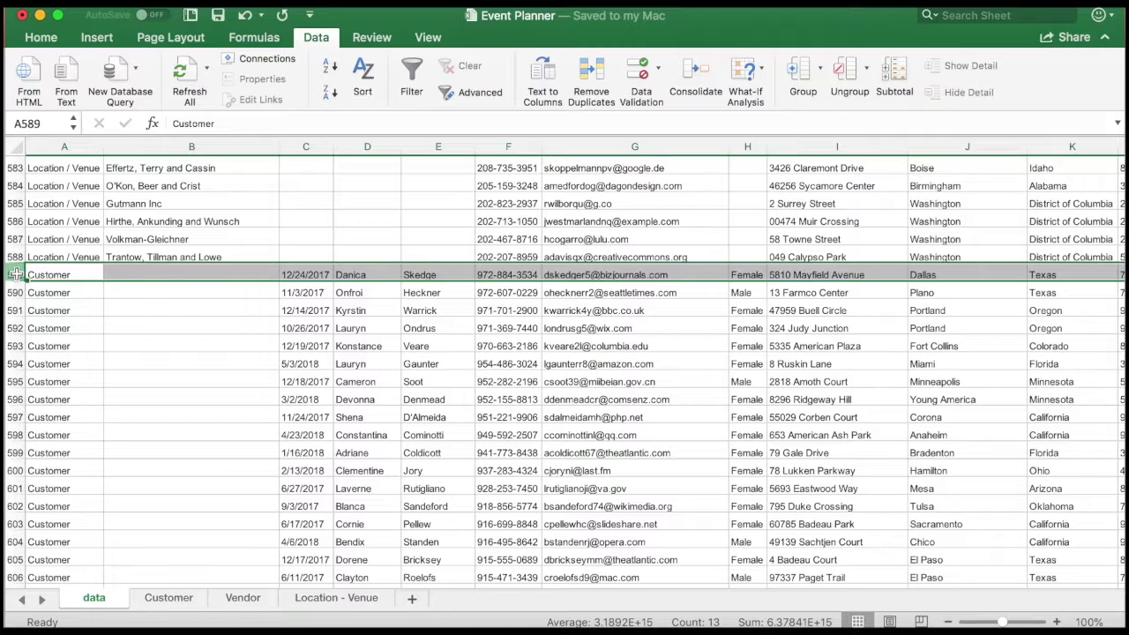
key("ctrl+shift+Down")
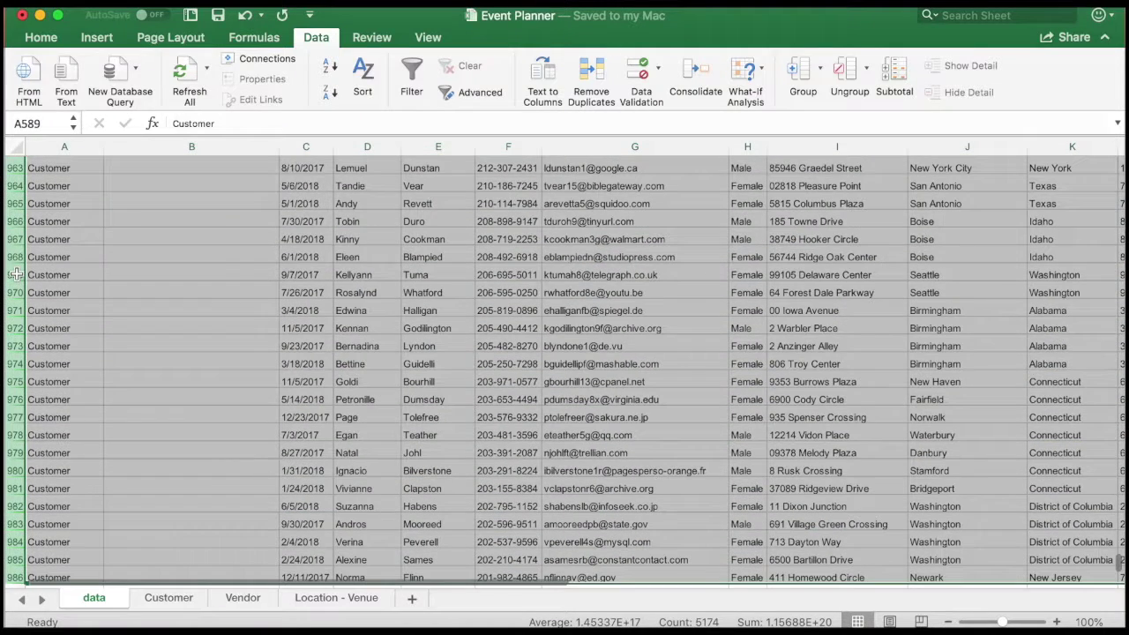
scroll(289, 445, "down", 5)
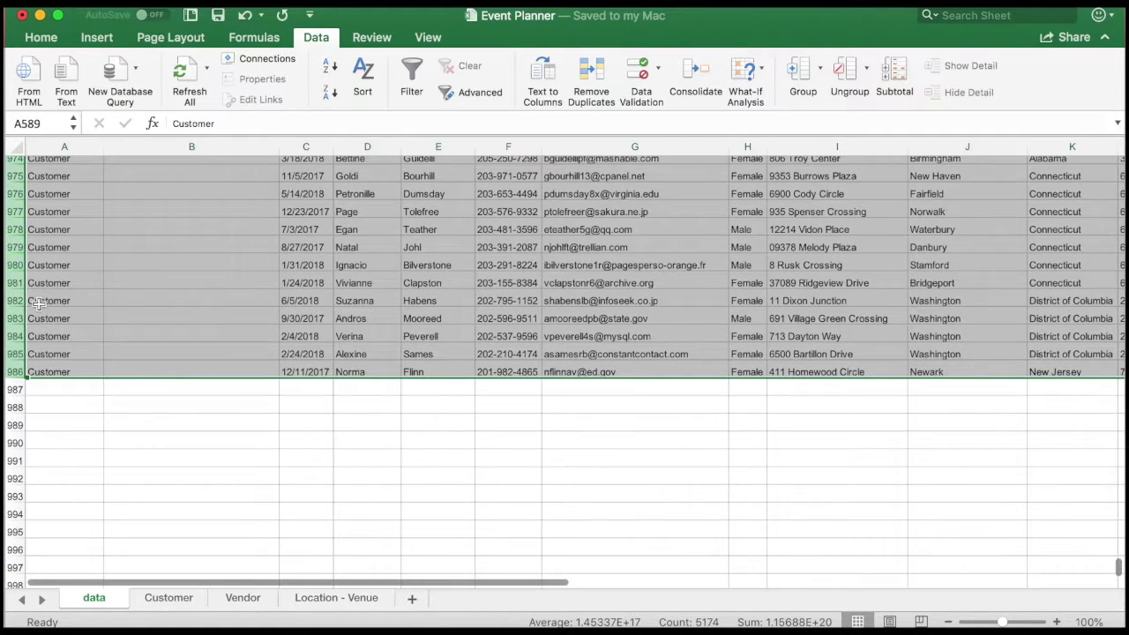
right_click(39, 302)
left_click(64, 310)
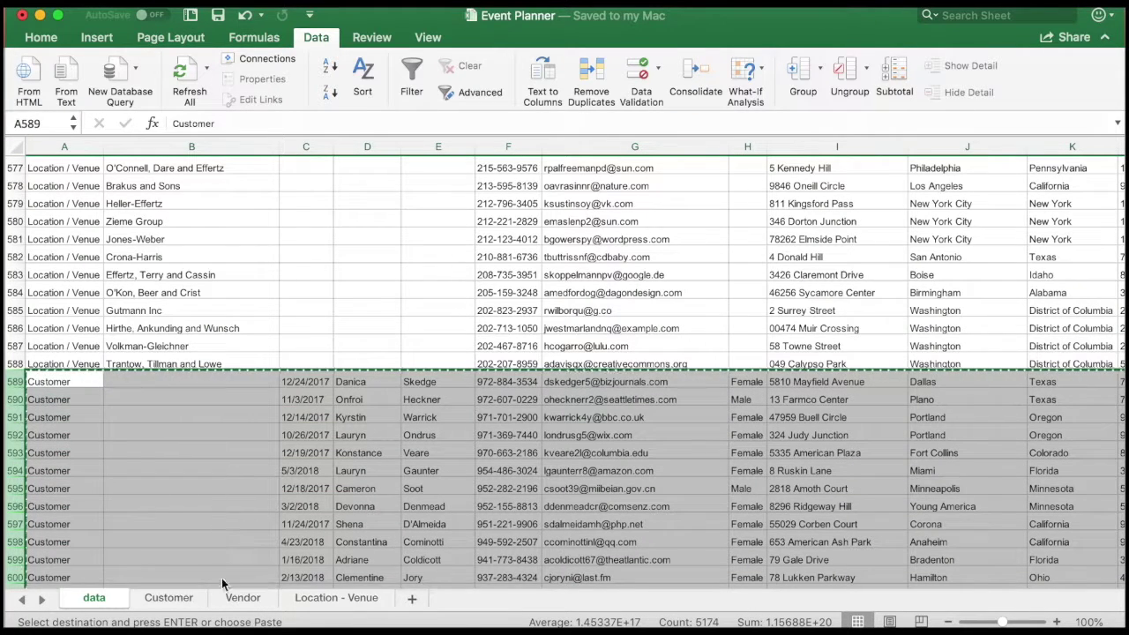
Step: Paste the cut Customer records into the Customer sheet starting at cell A2, below the header row
left_click(189, 597)
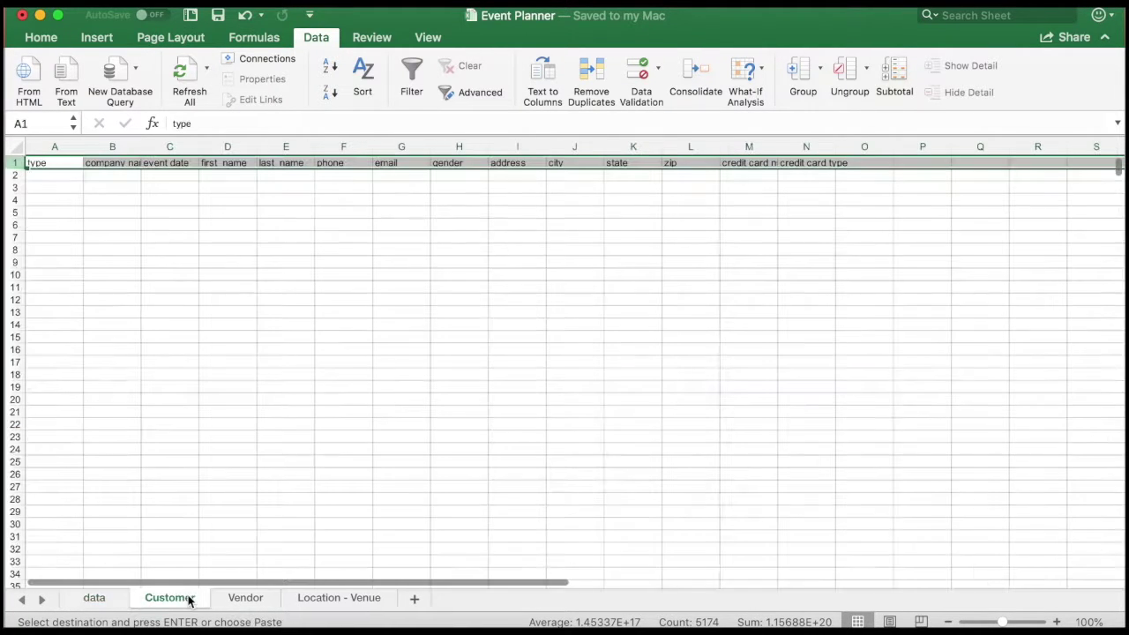
left_click(52, 177)
right_click(52, 177)
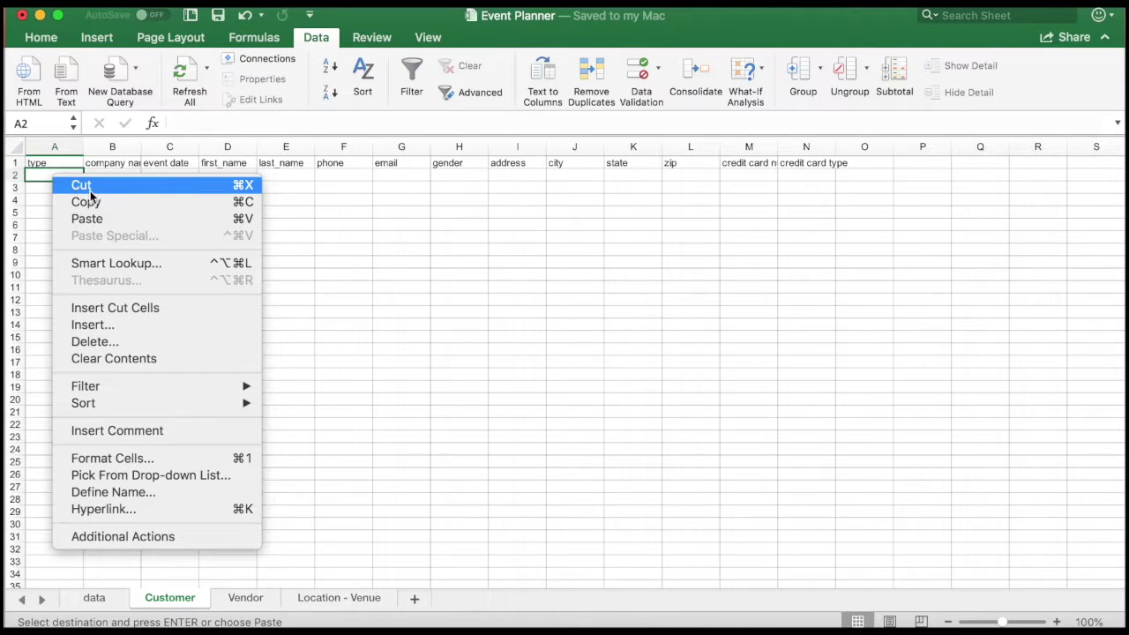
left_click(93, 218)
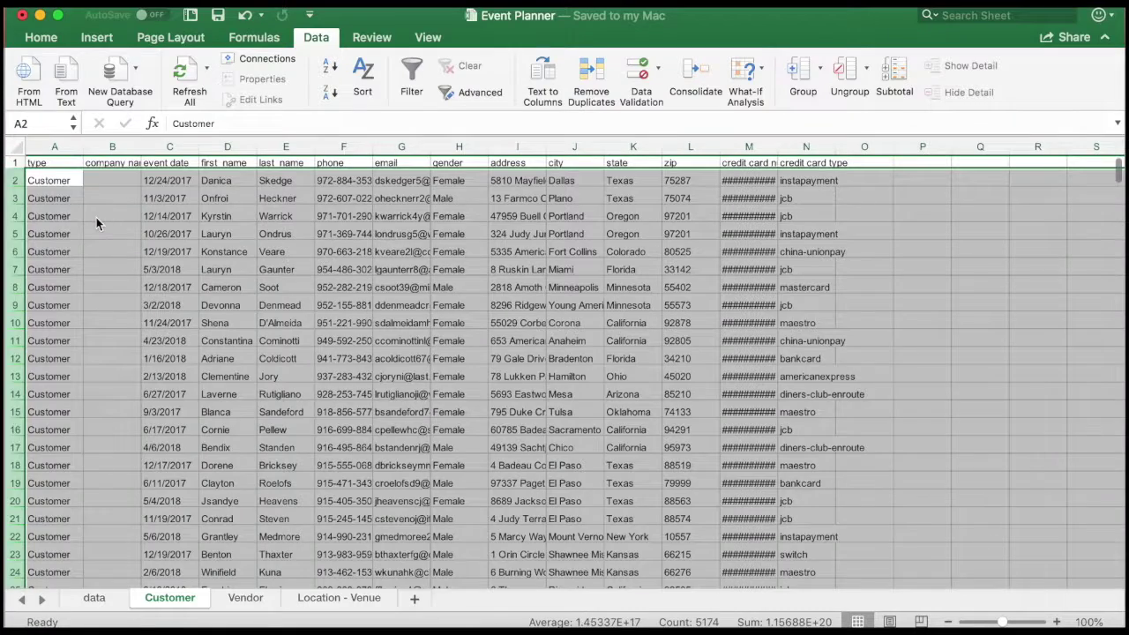
left_click(130, 255)
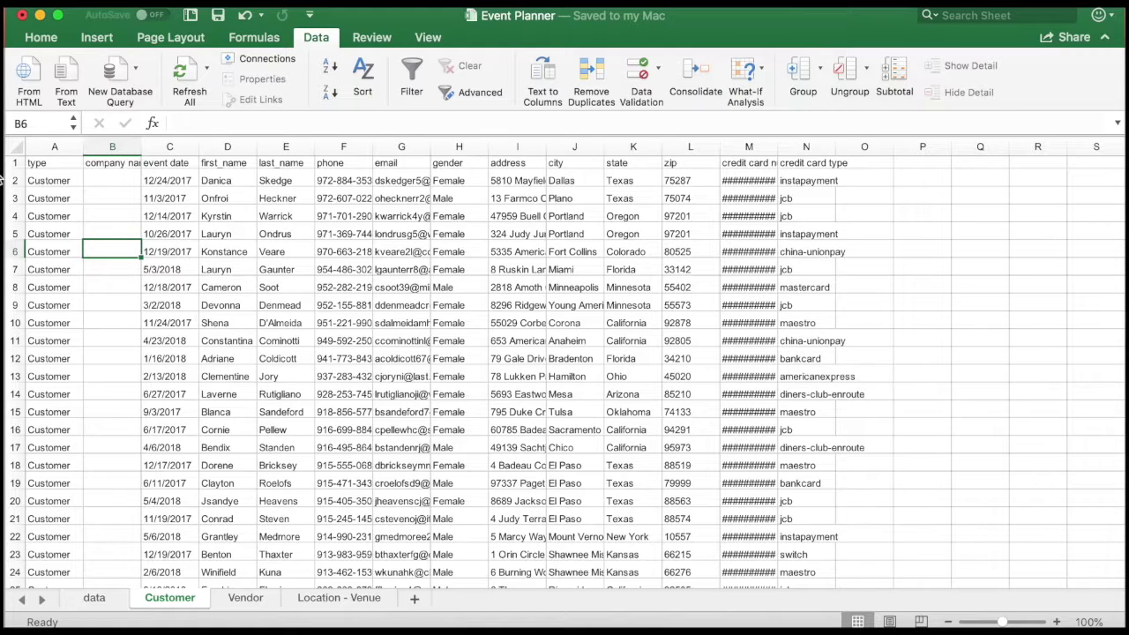
Step: Auto-fit all column widths of the Customer sheet to their contents
left_click(15, 148)
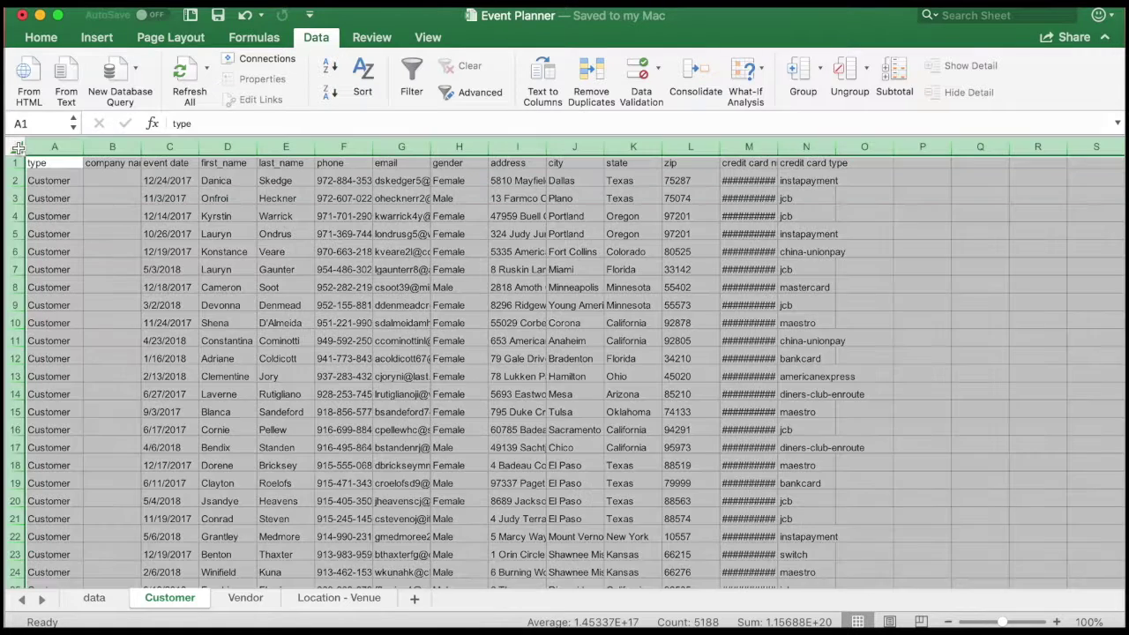
left_click(82, 146)
double_click(82, 145)
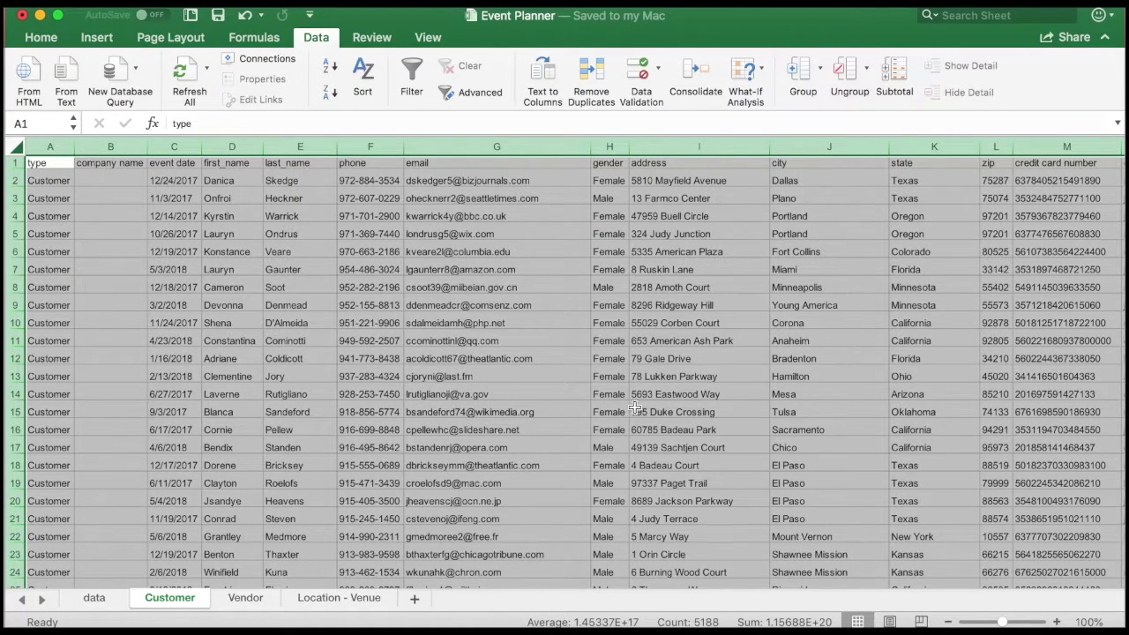
left_click(410, 357)
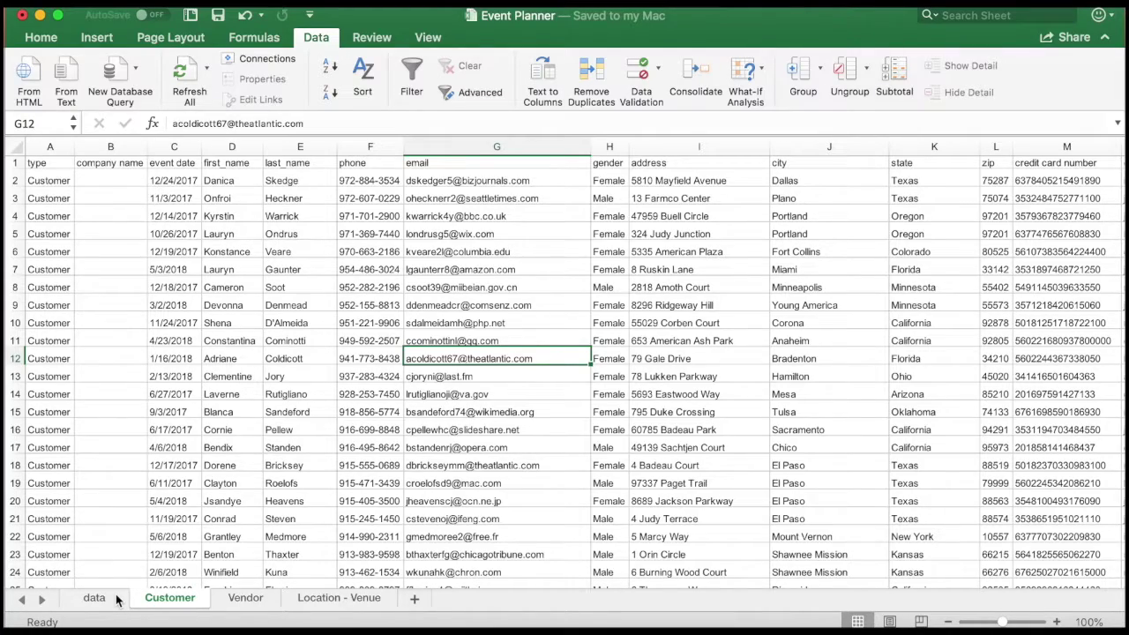
Step: Cut all Location / Venue records from the data sheet, rows 463 to 588 across the type to zip columns
left_click(110, 599)
scroll(173, 408, "up", 15)
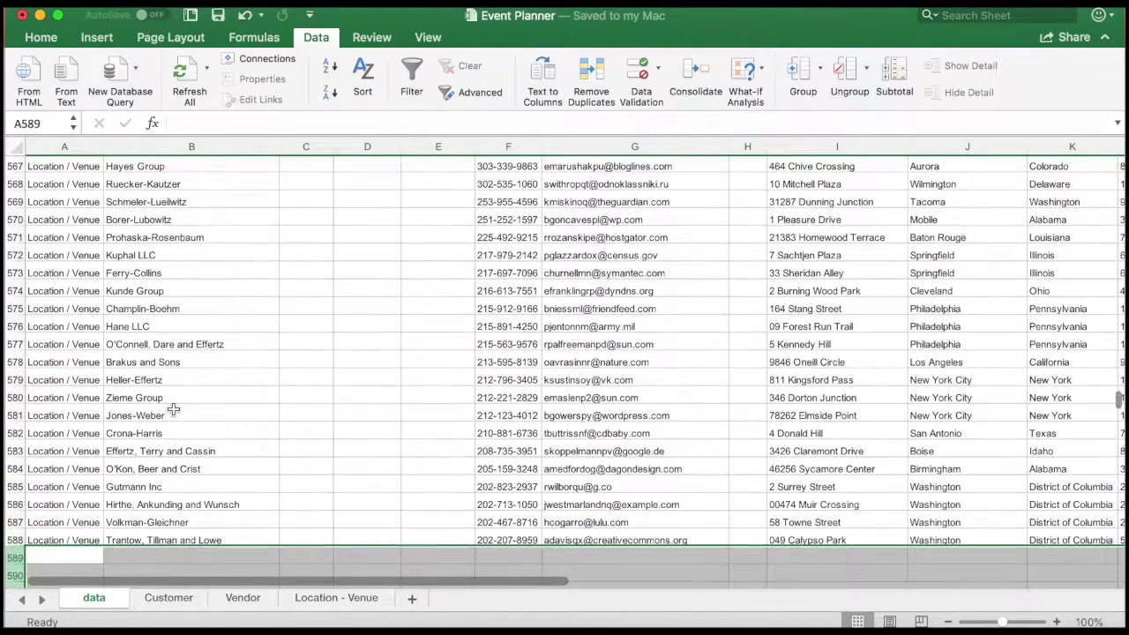
scroll(173, 407, "up", 20)
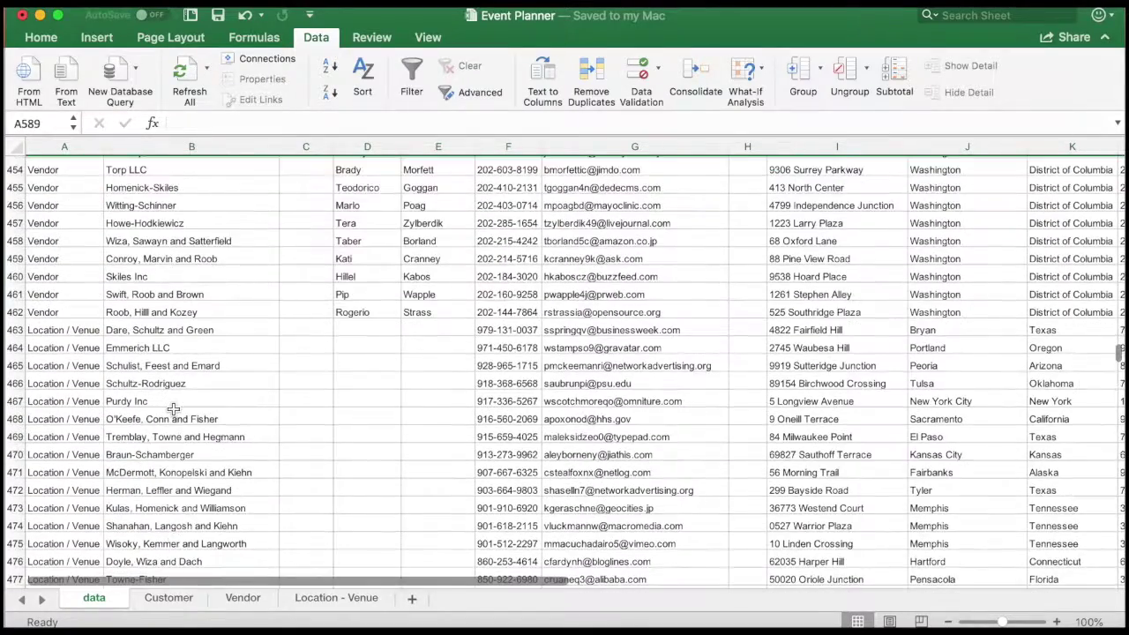
left_click(72, 329)
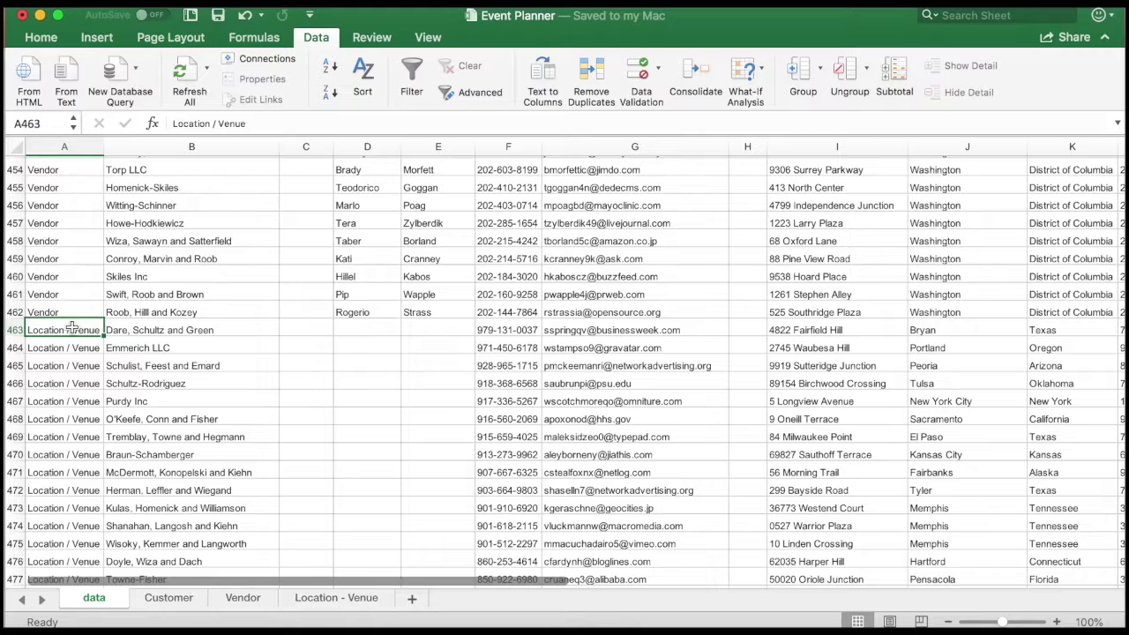
key("ctrl+shift+Down")
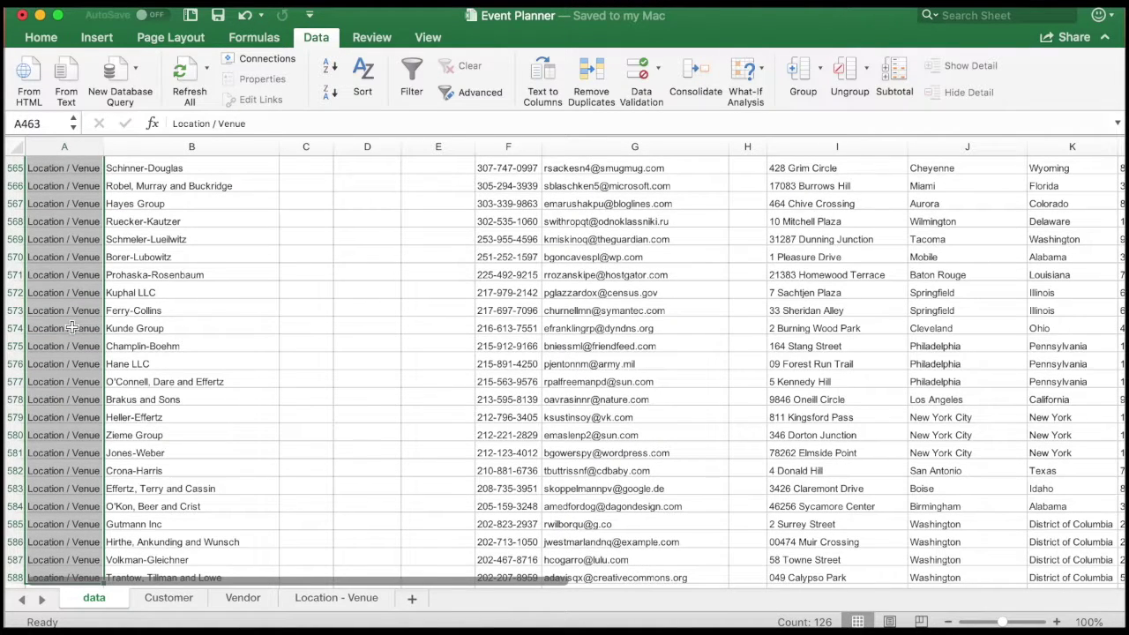
key("shift+Right")
key("shift+Right")
key("shift+Right")
key("shift+Right")
key("shift+Right")
key("shift+Right")
key("shift+Right")
key("shift+Right")
key("shift+Right")
key("shift+Right")
key("shift+Right")
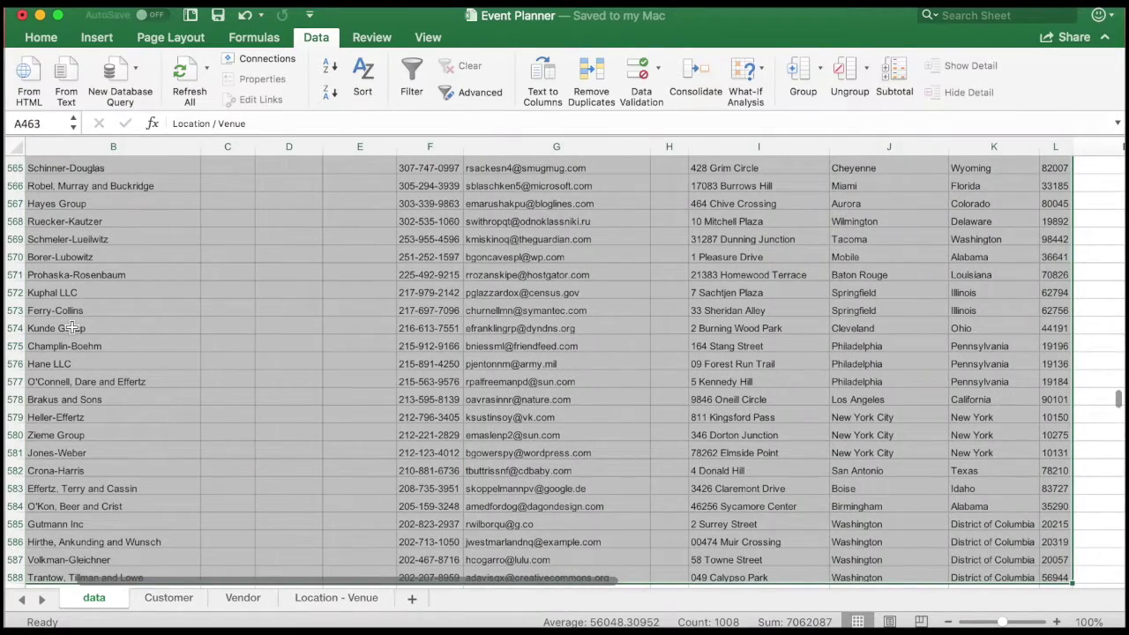
scroll(71, 328, "down", 1)
scroll(71, 327, "left", 3)
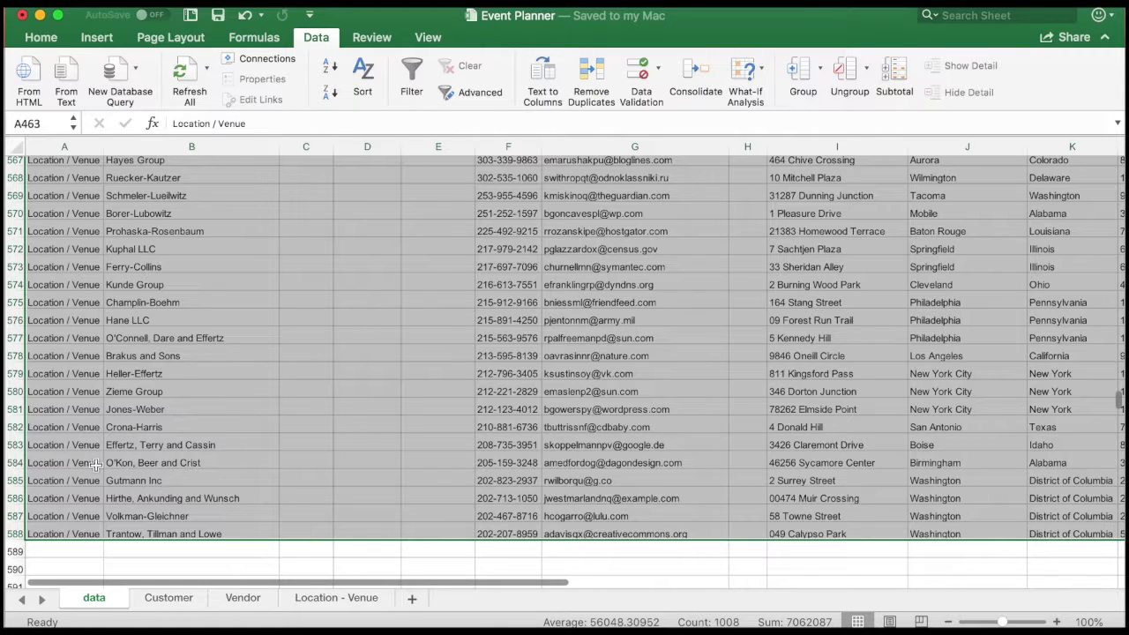
right_click(104, 326)
left_click(120, 336)
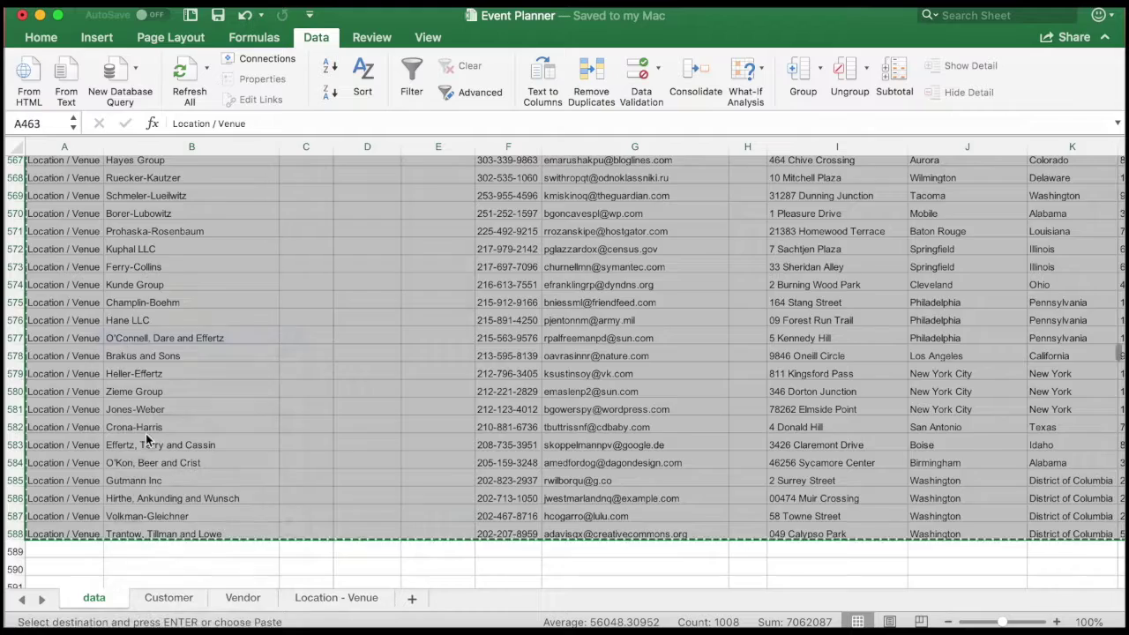
Step: Paste the cut records into the Location - Venue sheet starting at cell A2 and auto-fit all its column widths
scroll(128, 385, "up", 10)
left_click(331, 599)
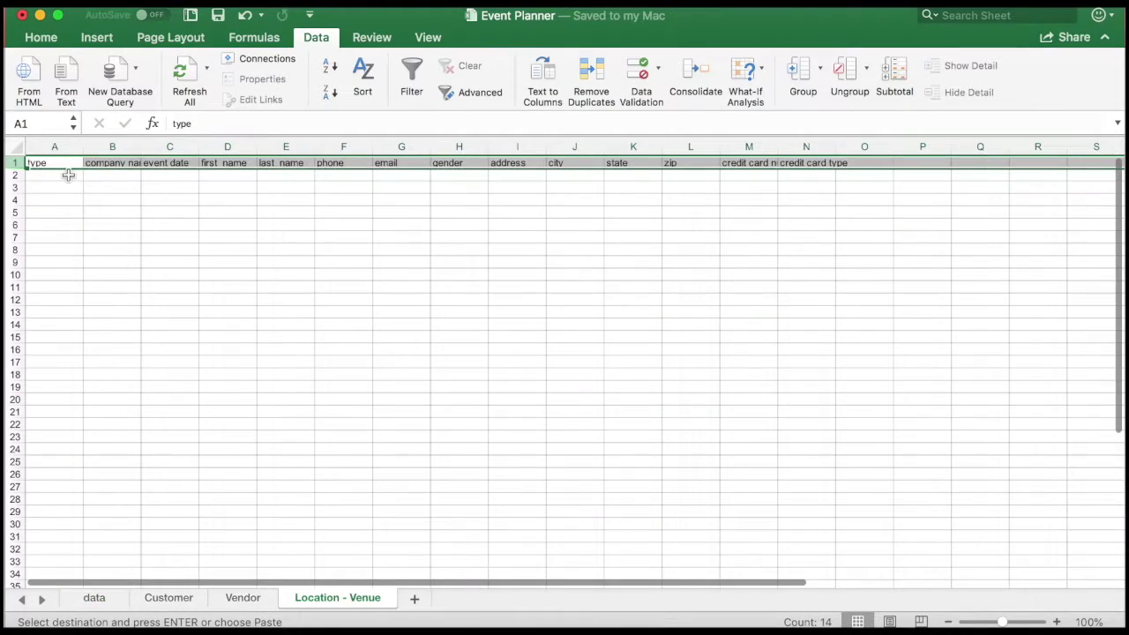
left_click(68, 175)
right_click(68, 175)
left_click(100, 217)
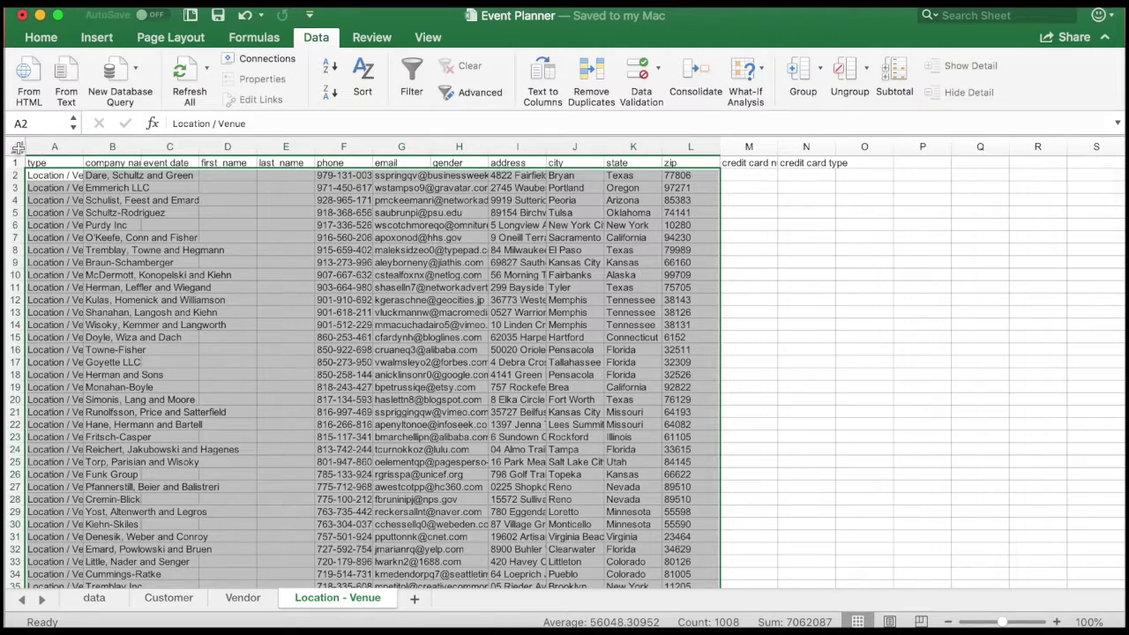
left_click(17, 146)
double_click(84, 146)
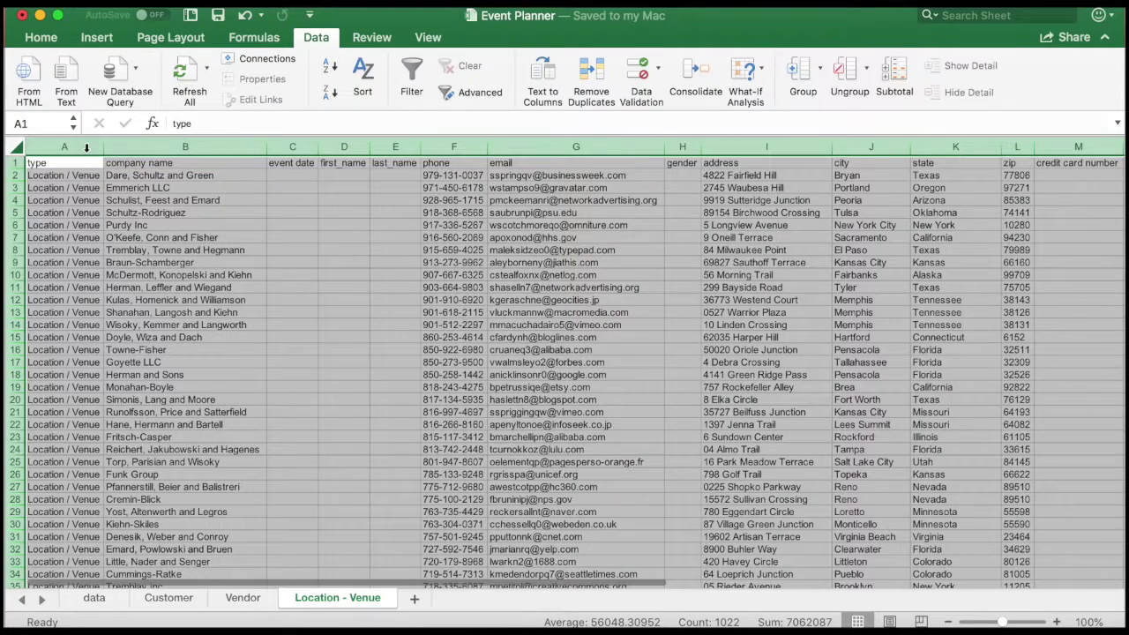
Step: Review the Vendor records remaining on the data sheet and delete the separate Vendor sheet that holds only headers
left_click(93, 599)
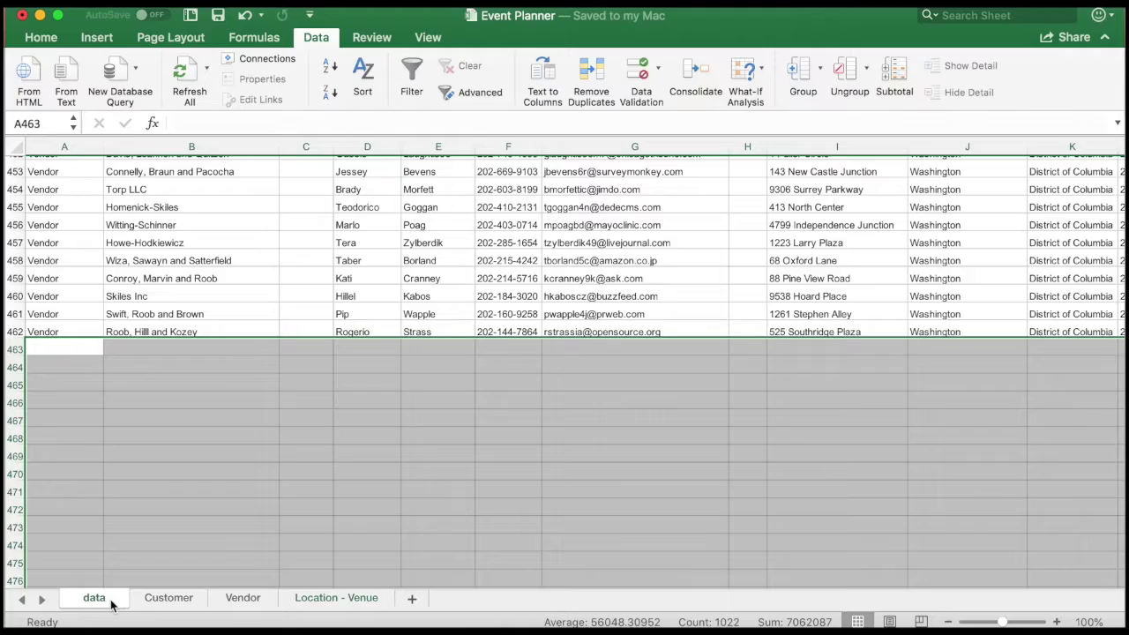
scroll(141, 381, "up", 10)
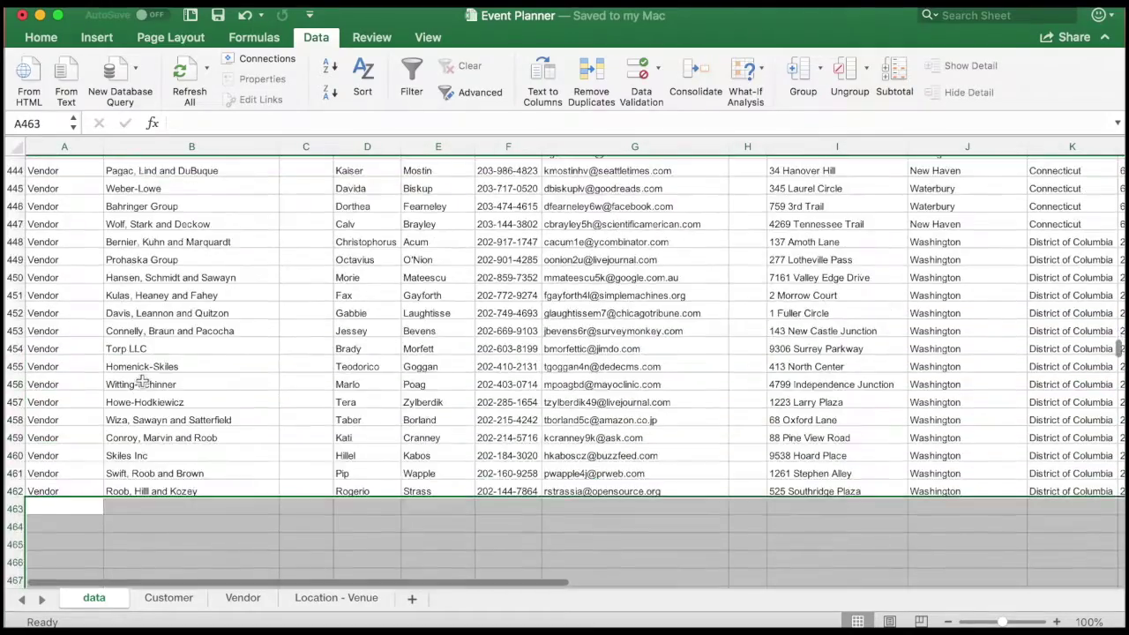
scroll(142, 381, "up", 20)
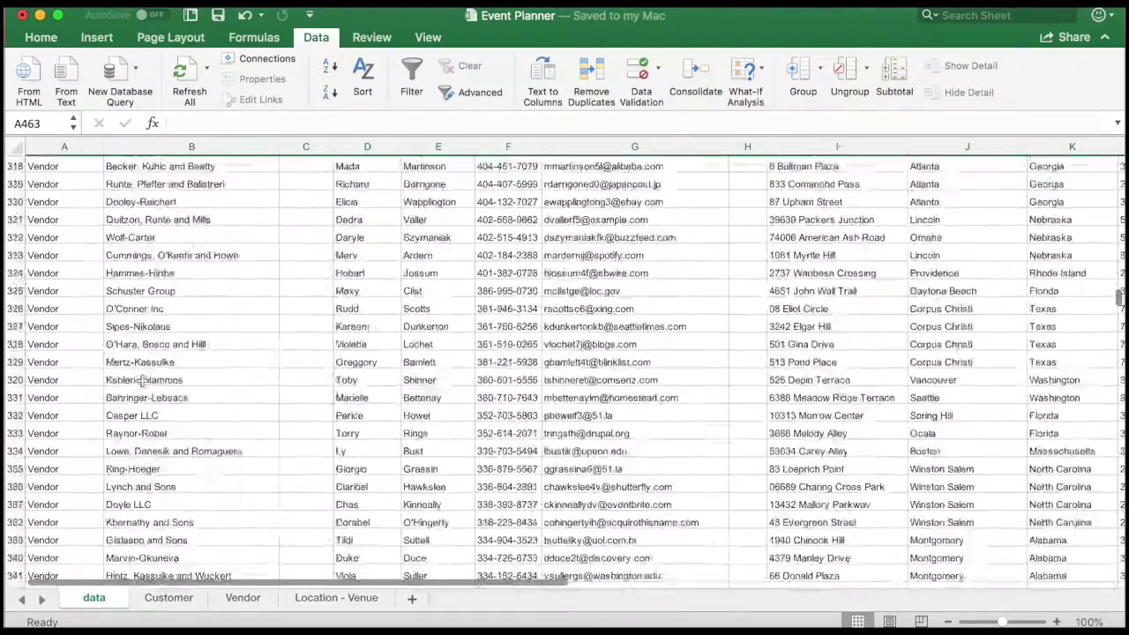
scroll(141, 381, "up", 20)
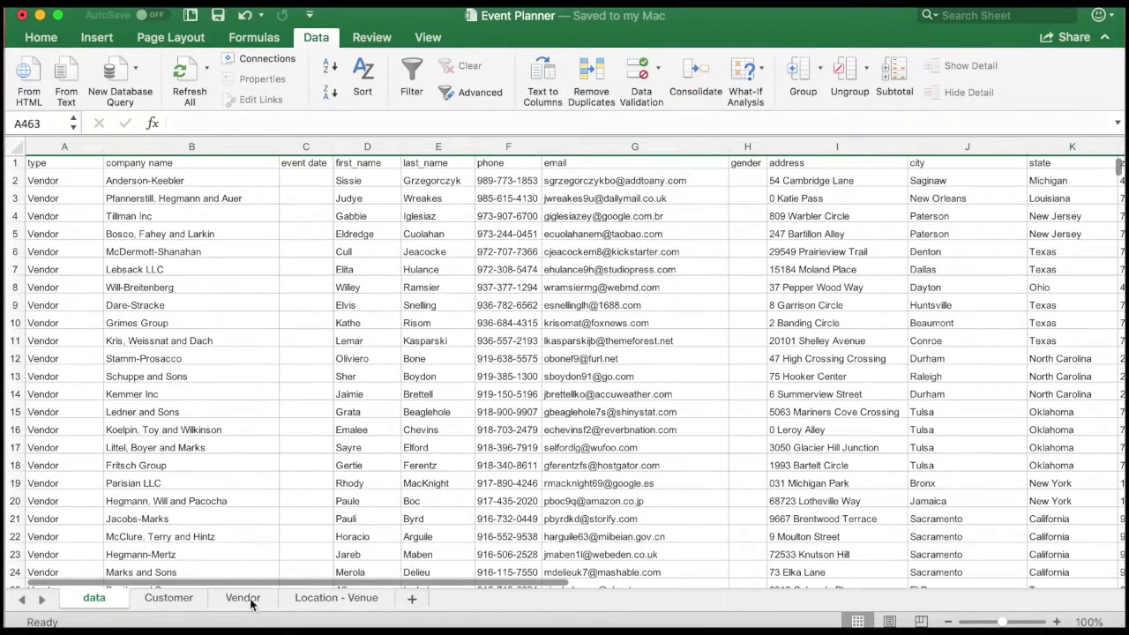
left_click(246, 600)
right_click(245, 599)
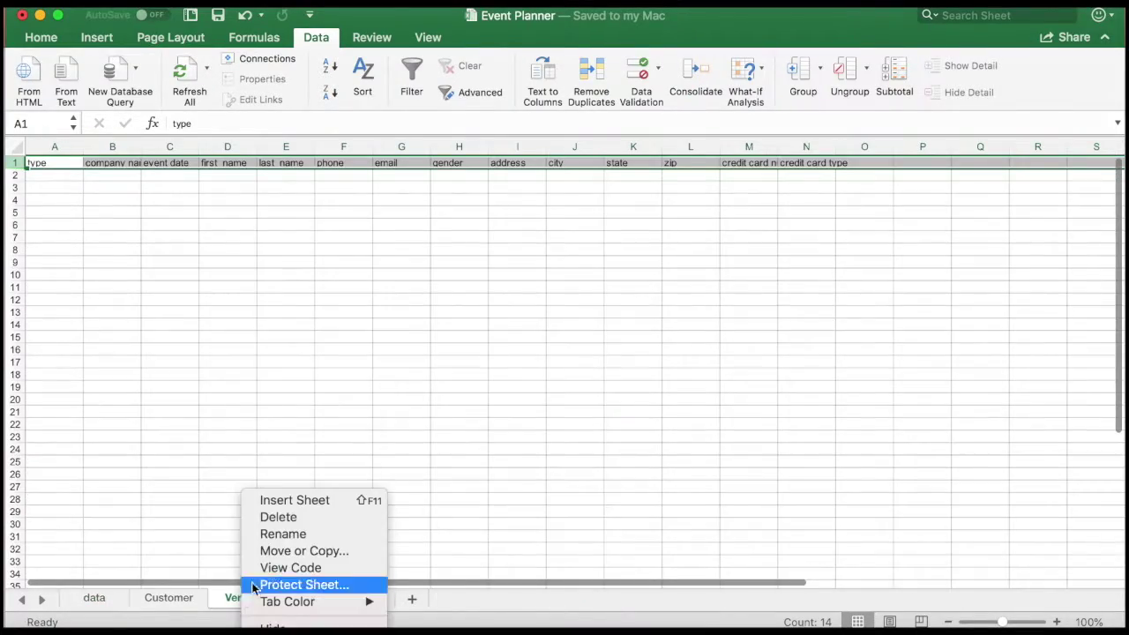
left_click(306, 525)
key("Return")
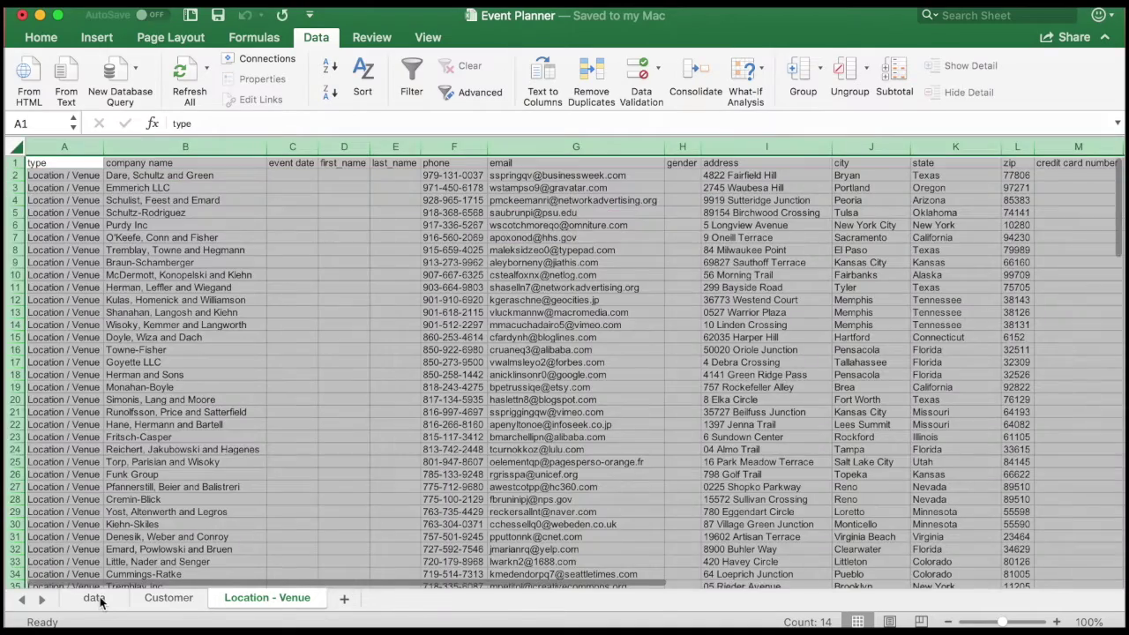
Step: Rename the data sheet as Vendor and look over the Customer and Location - Venue sheets
double_click(93, 598)
type("Vendor")
left_click(184, 446)
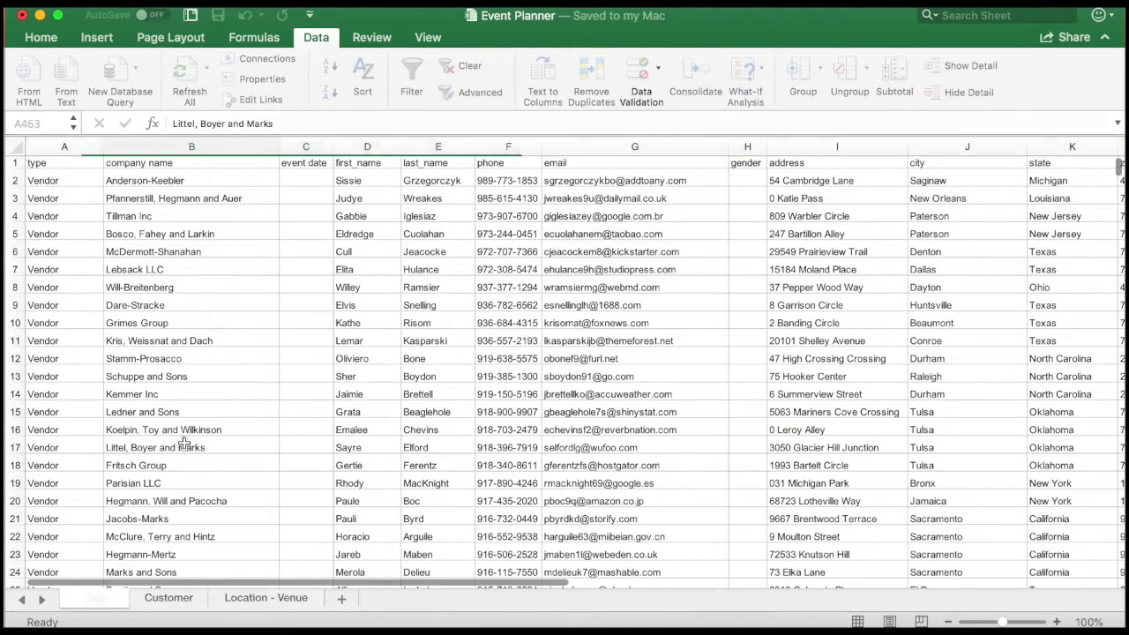
left_click(186, 603)
left_click(252, 605)
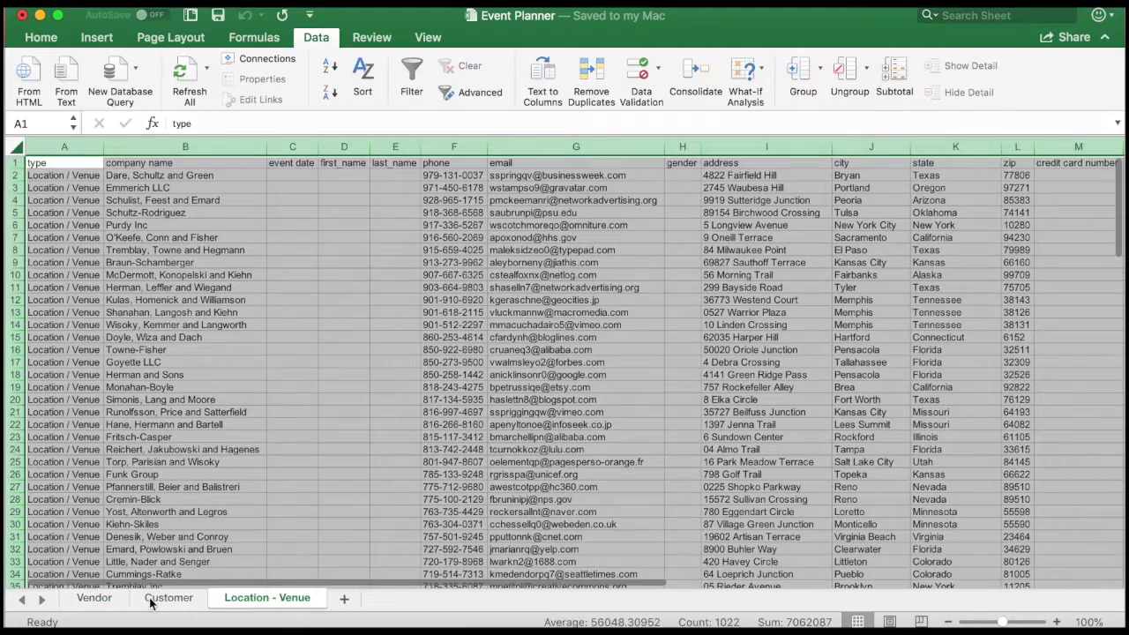
Step: Auto-fit the Vendor sheet's columns and reduce all row heights on the Vendor and Customer sheets to match the Location - Venue sheet
left_click(95, 600)
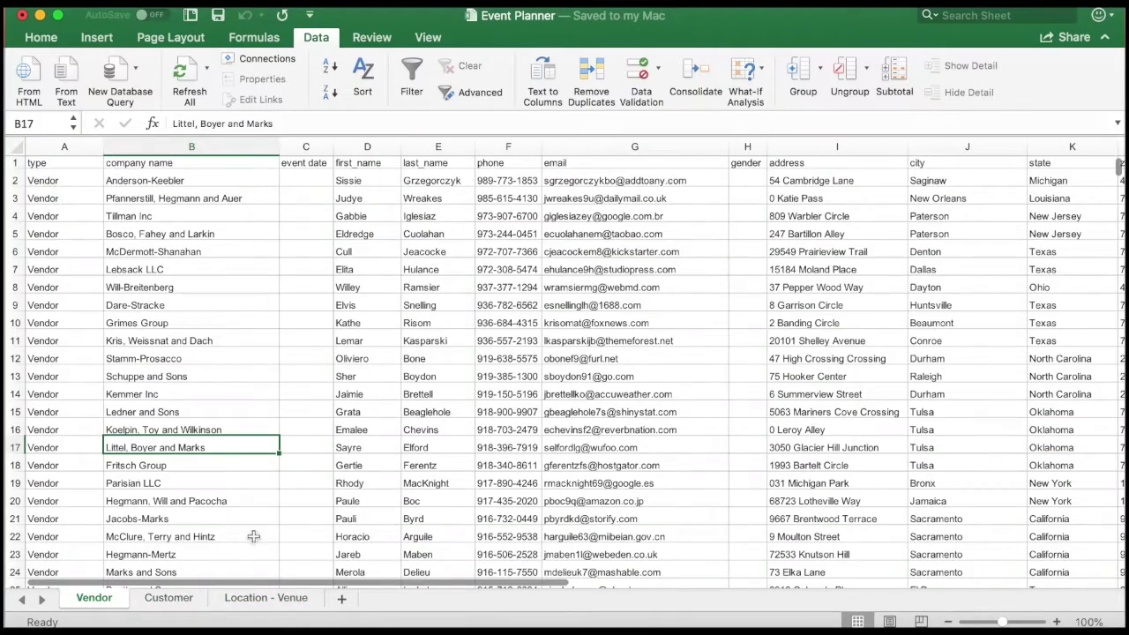
key("ctrl+Page_Down")
left_click(16, 148)
left_click_drag(14, 169, 14, 166)
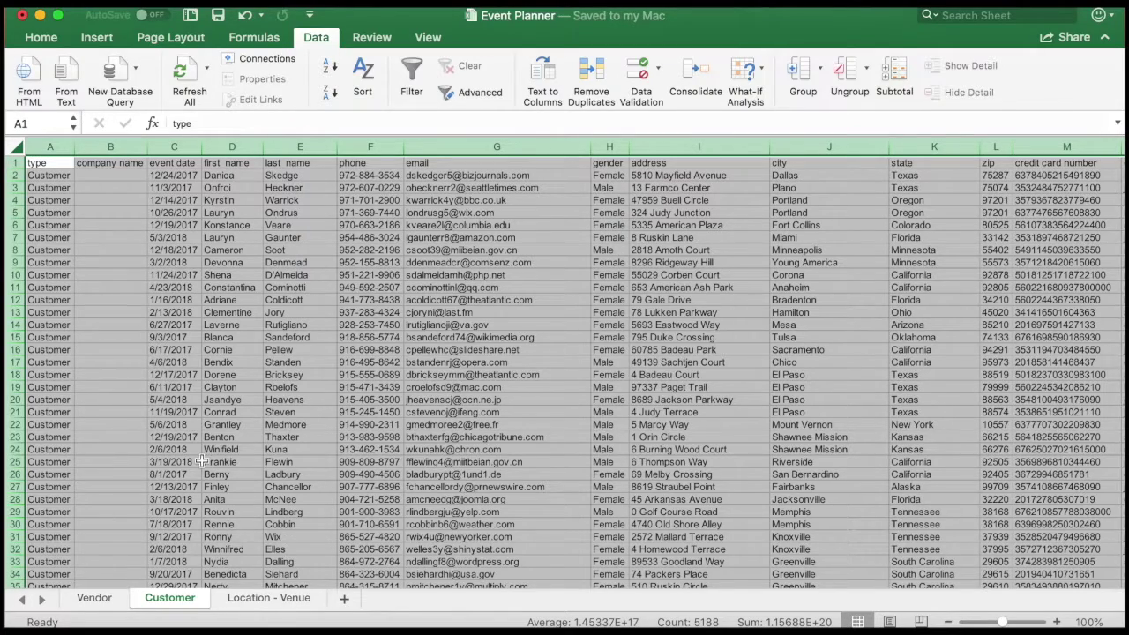
left_click(254, 599)
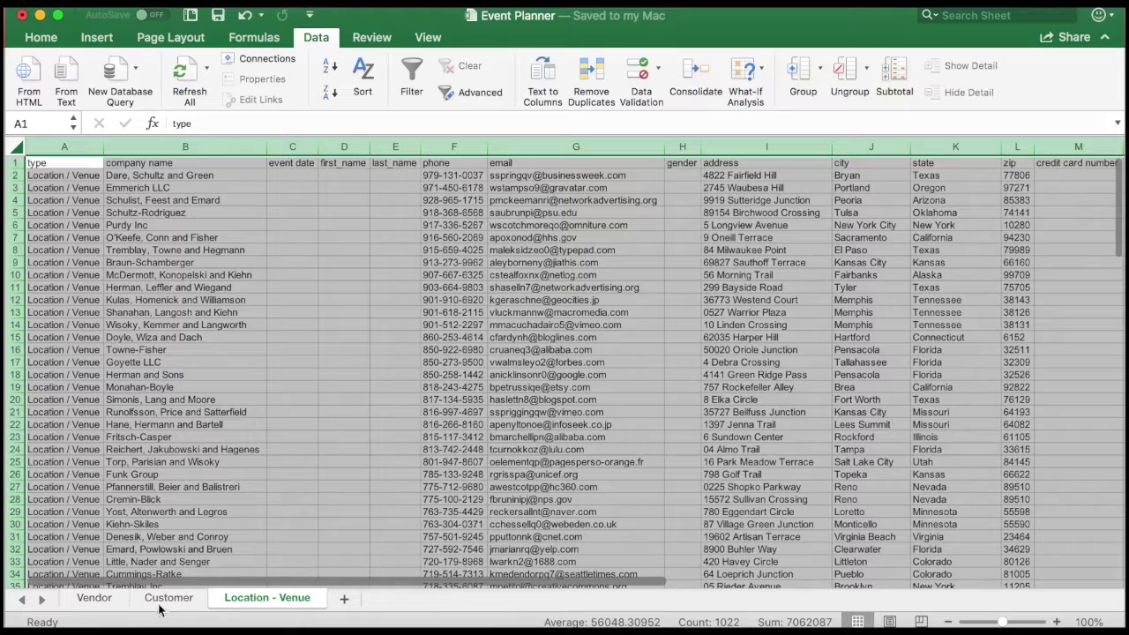
left_click(93, 598)
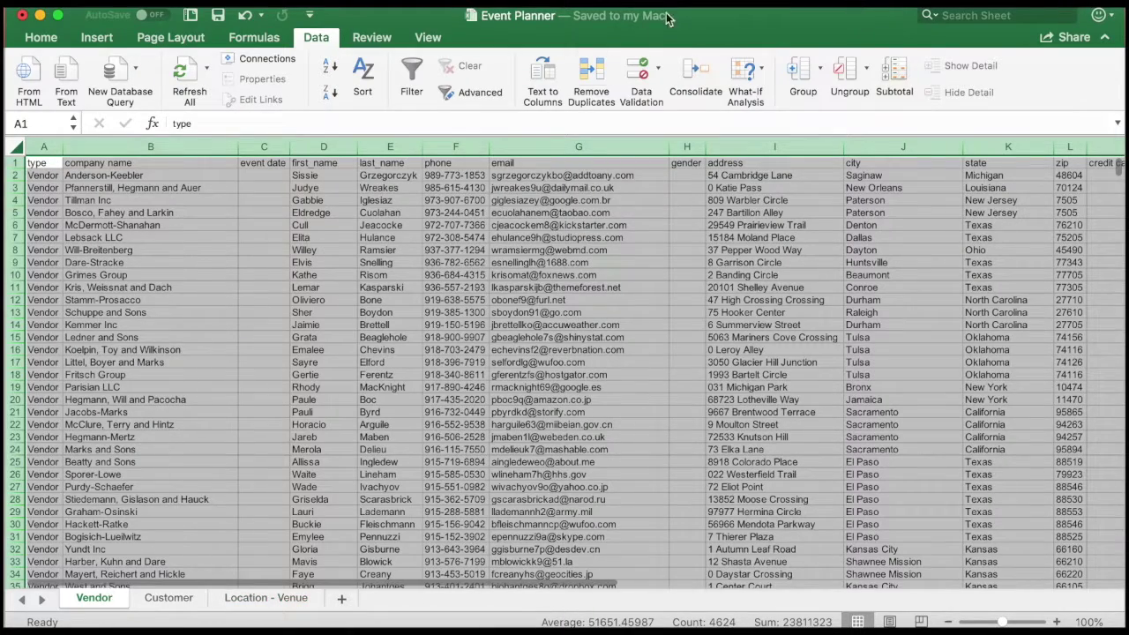
left_click(741, 286)
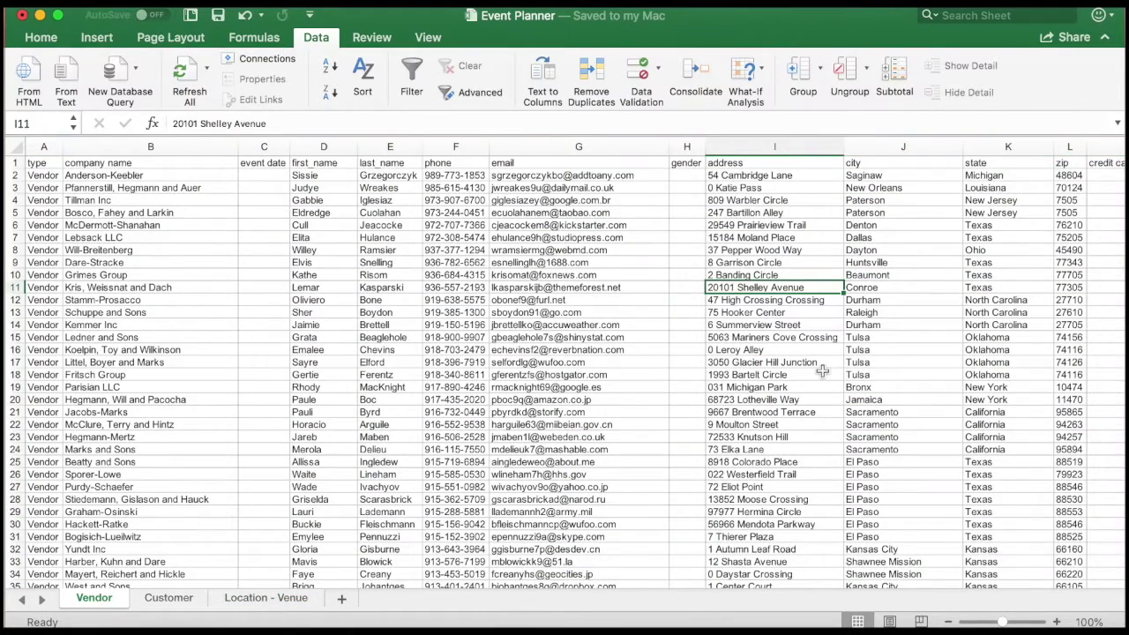